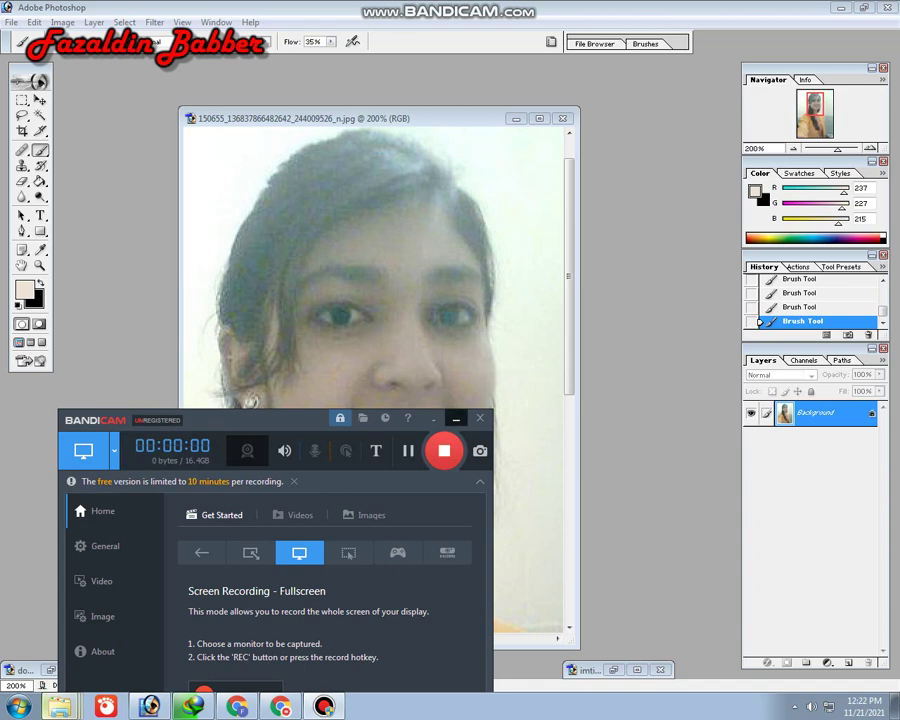
Paint a light skin tone over the neck shadow below the necklace, then shrink the brush.
{"action": "left_click", "coordinate": [455, 418]}
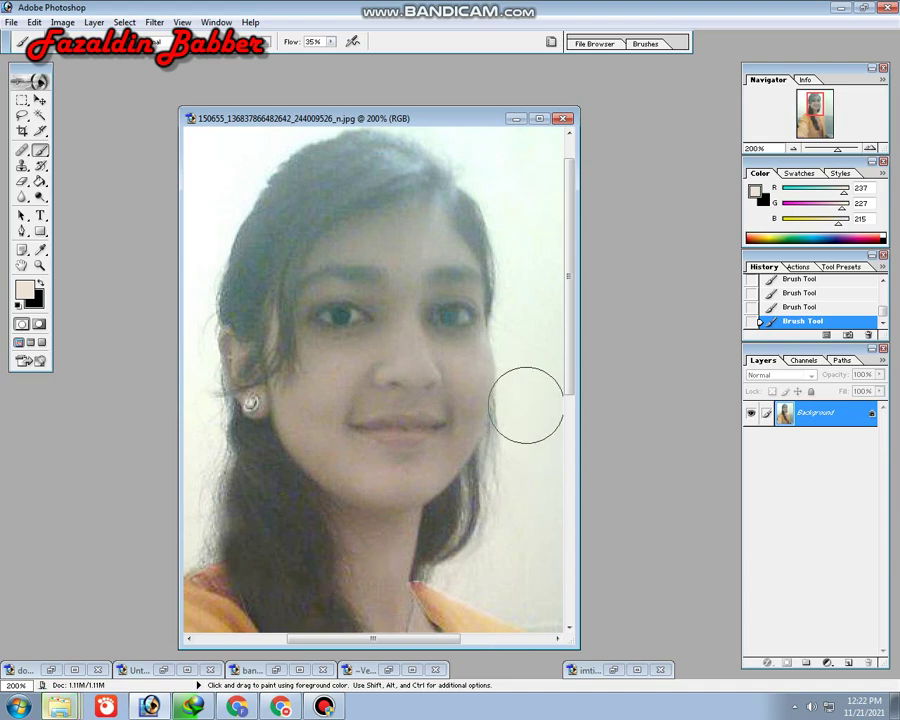
{"action": "scroll", "coordinate": [569, 300], "scroll_direction": "down", "scroll_amount": 2}
{"action": "scroll", "coordinate": [569, 320], "scroll_direction": "down", "scroll_amount": 3}
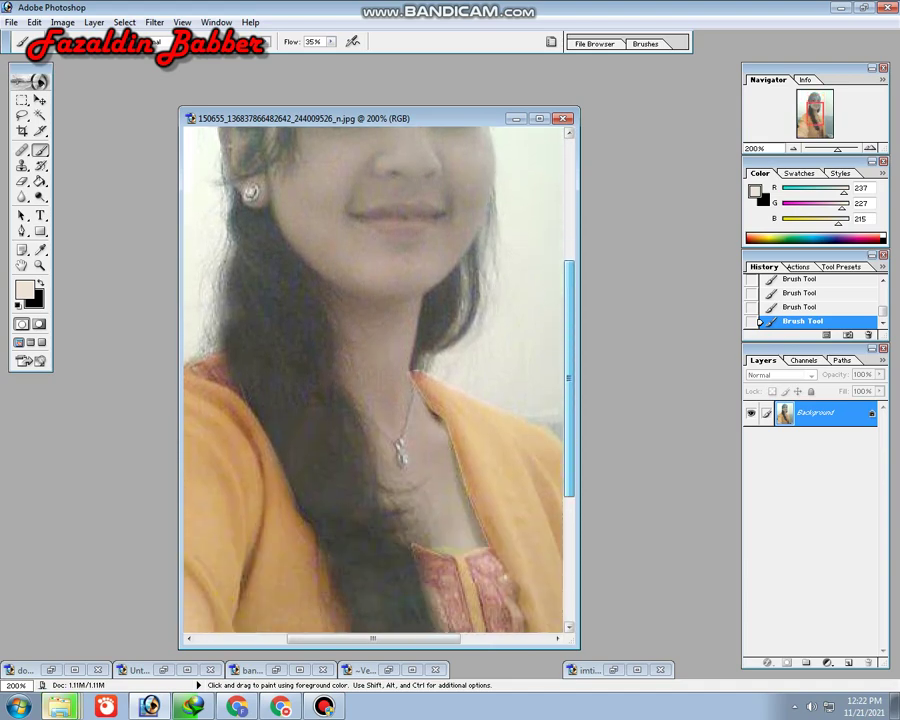
{"action": "left_click_drag", "start_coordinate": [460, 512], "coordinate": [412, 458]}
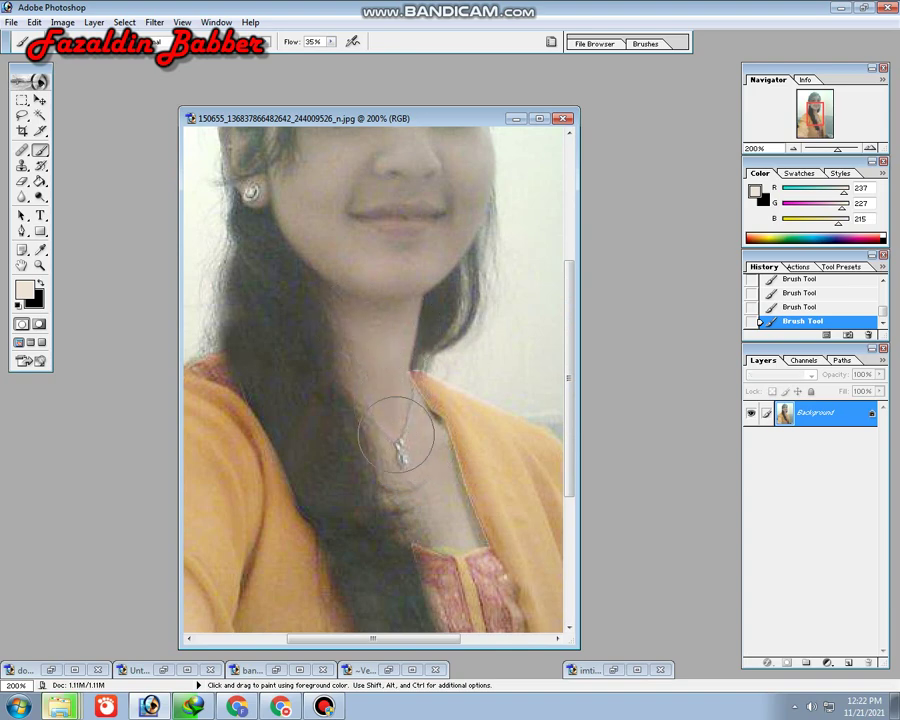
{"action": "scroll", "coordinate": [375, 380], "scroll_direction": "up", "scroll_amount": 3}
{"action": "scroll", "coordinate": [546, 250], "scroll_direction": "up", "scroll_amount": 2}
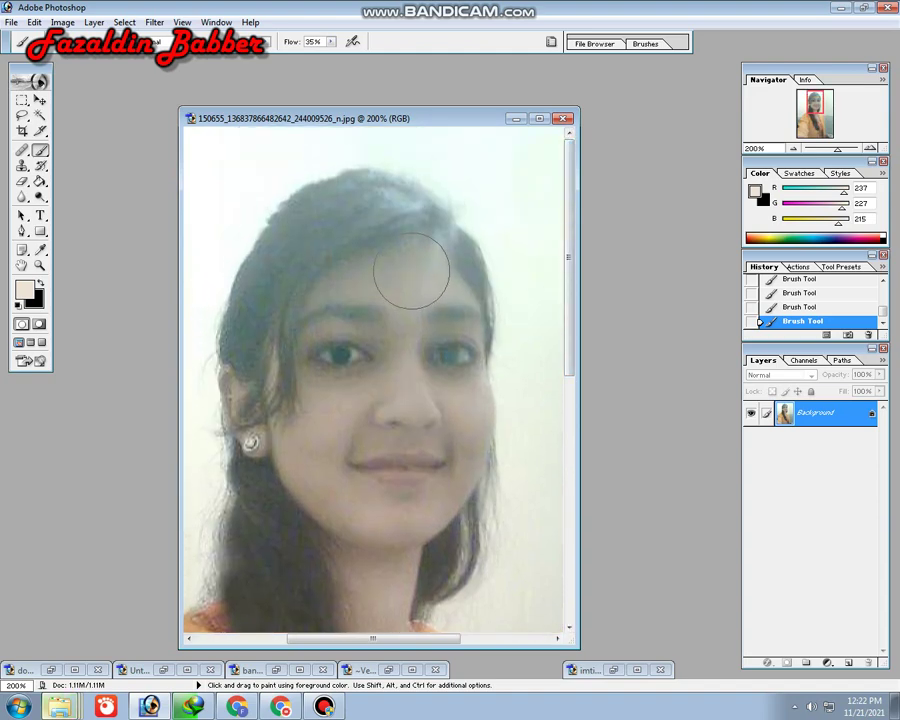
{"action": "key", "text": "bracketleft"}
{"action": "key", "text": "bracketleft"}
{"action": "key", "text": "bracketleft"}
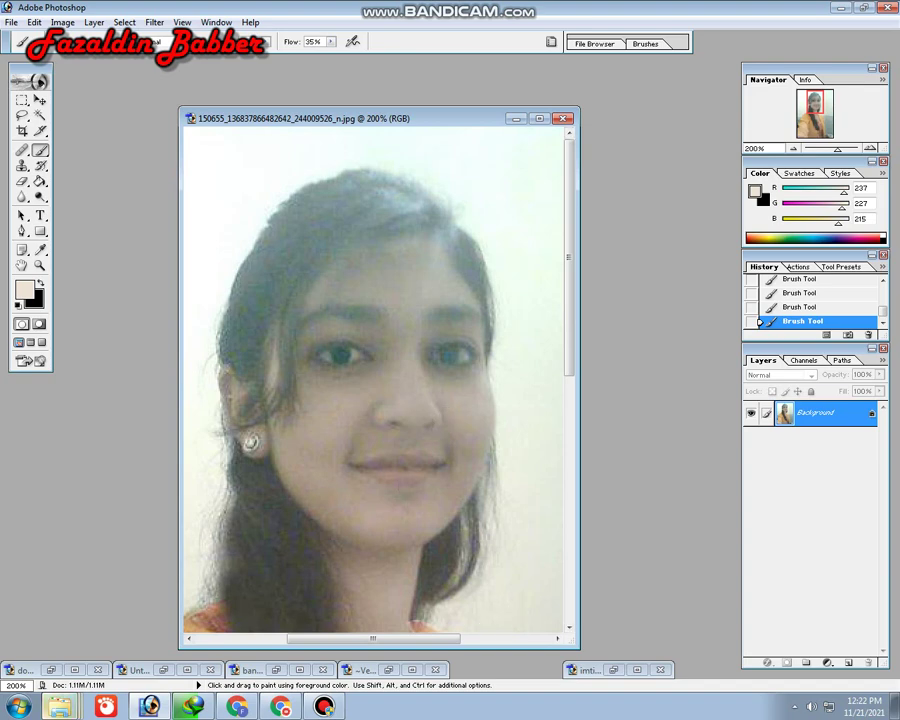
Set the foreground painting colour to red (255, 51, 51).
{"action": "left_click", "coordinate": [23, 289]}
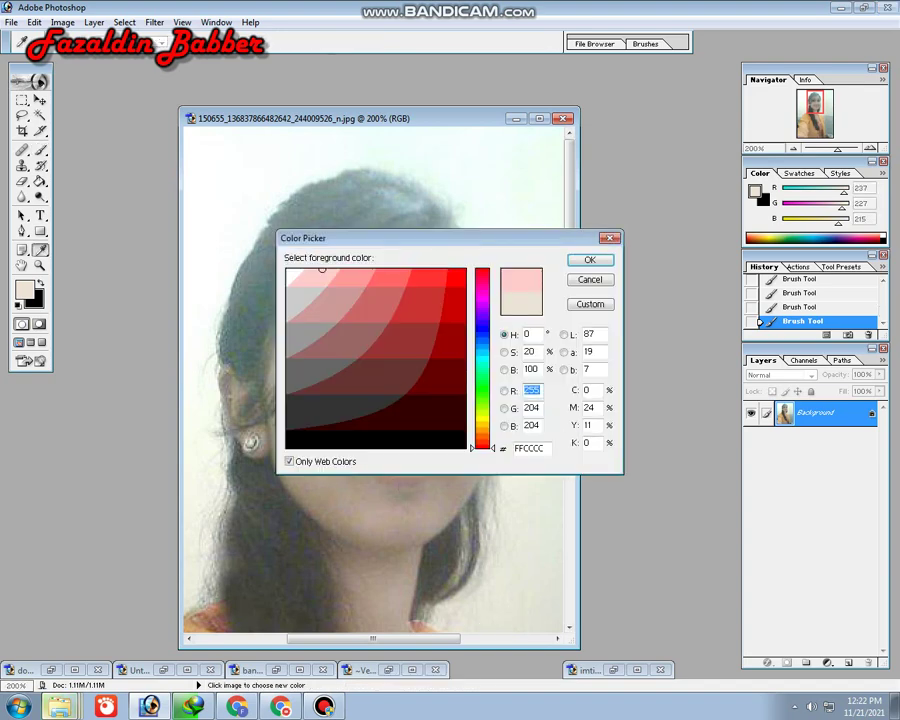
{"action": "left_click", "coordinate": [444, 275]}
{"action": "left_click", "coordinate": [590, 259]}
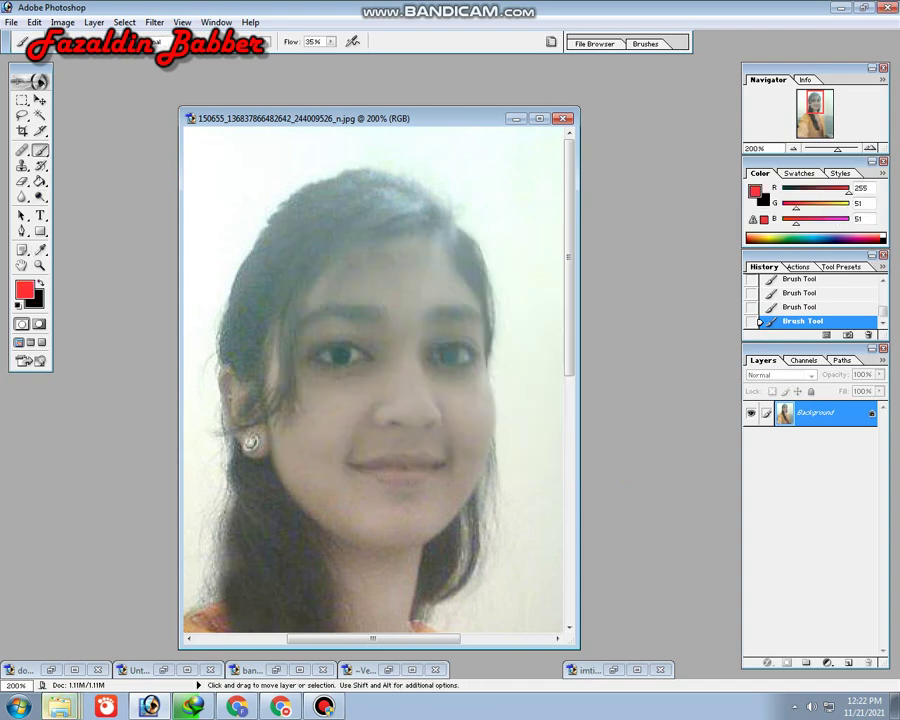
Zoom in on the mouth and brush red over both lips.
{"action": "key", "text": "ctrl+plus"}
{"action": "key", "text": "ctrl+plus"}
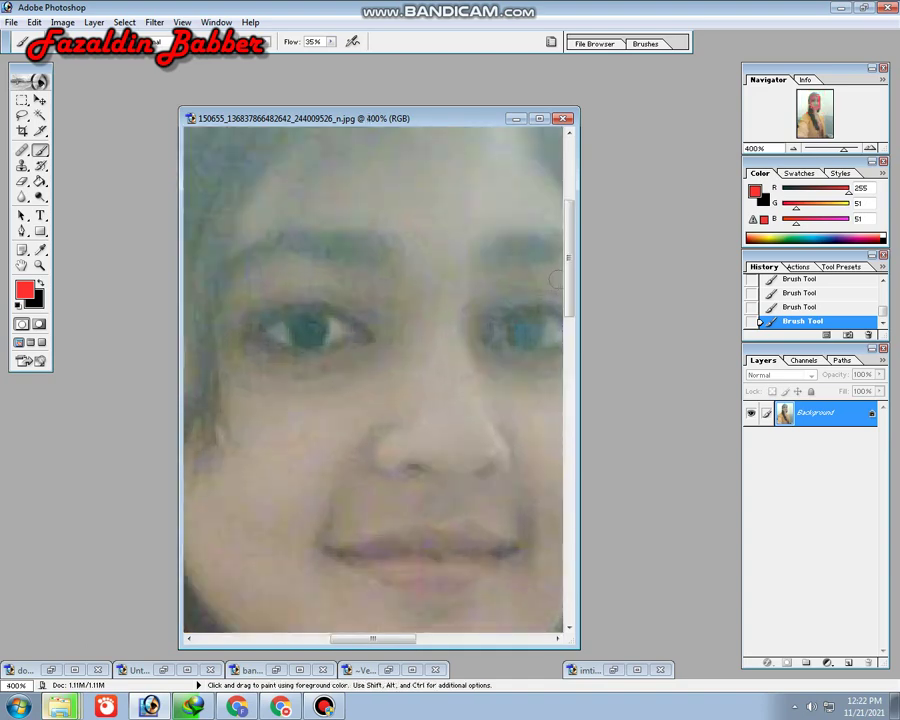
{"action": "scroll", "coordinate": [404, 328], "scroll_direction": "down", "scroll_amount": 5}
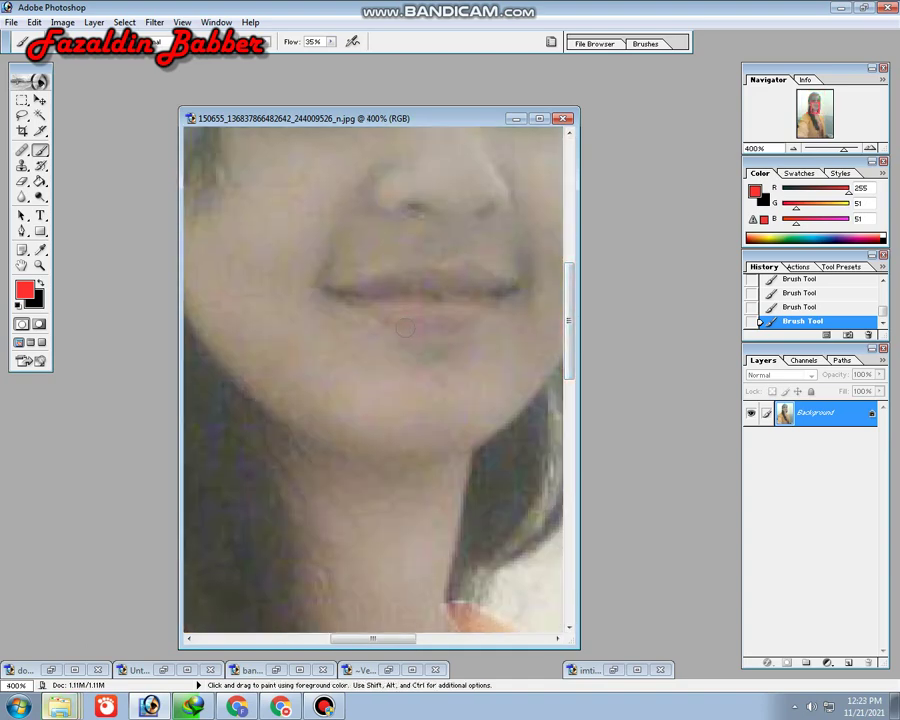
{"action": "key", "text": "ctrl+minus"}
{"action": "key", "text": "ctrl+plus"}
{"action": "key", "text": "ctrl+plus"}
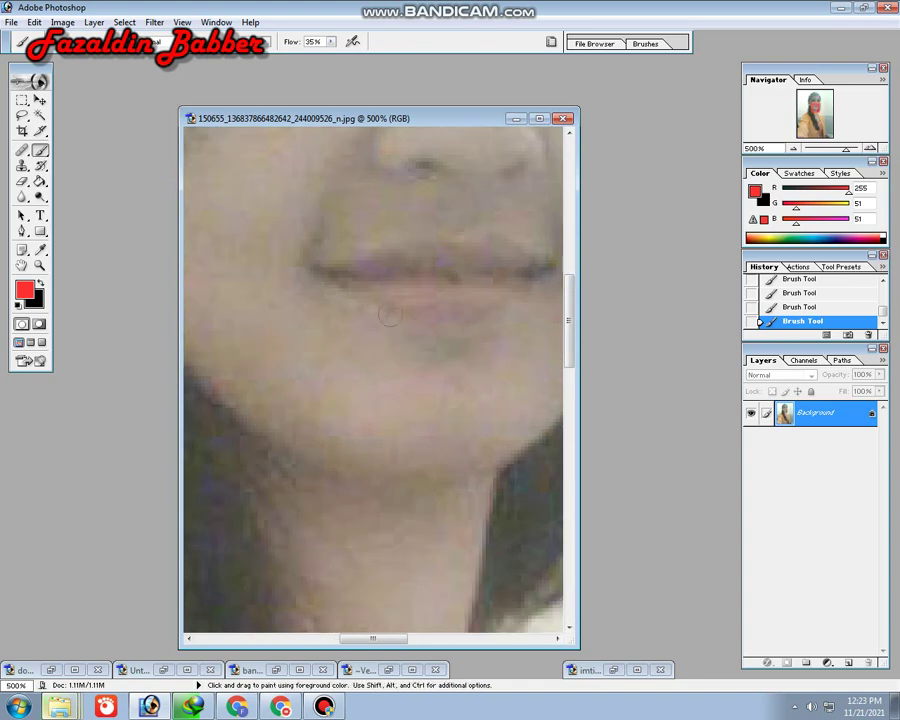
{"action": "left_click_drag", "start_coordinate": [385, 294], "coordinate": [500, 296]}
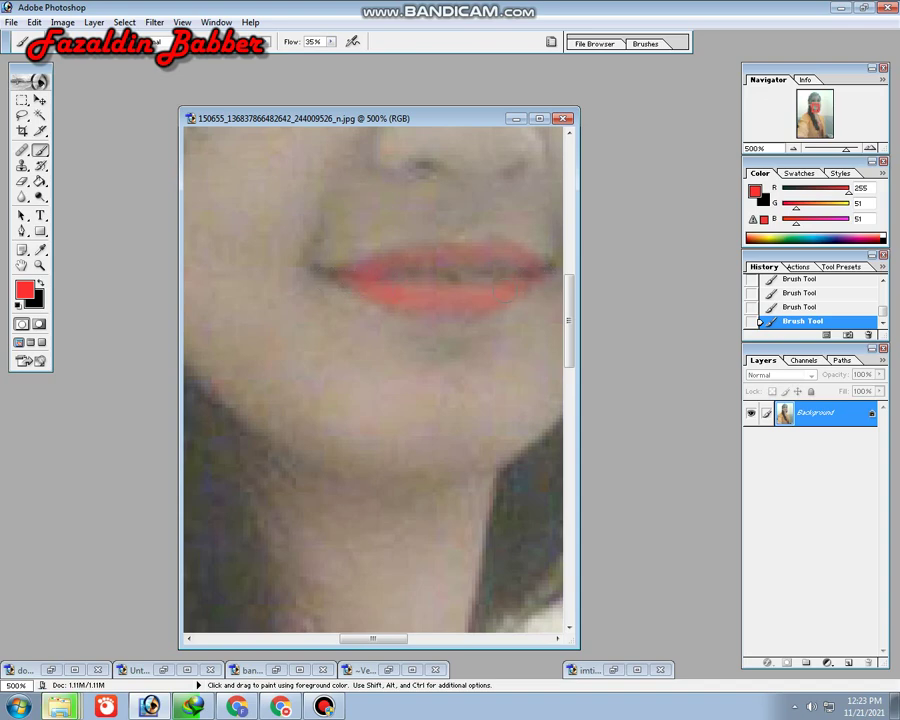
{"action": "key", "text": "ctrl+minus"}
At 600% zoom, brush red over the remaining lip edges and corners, then zoom back out.
{"action": "key", "text": "ctrl+minus"}
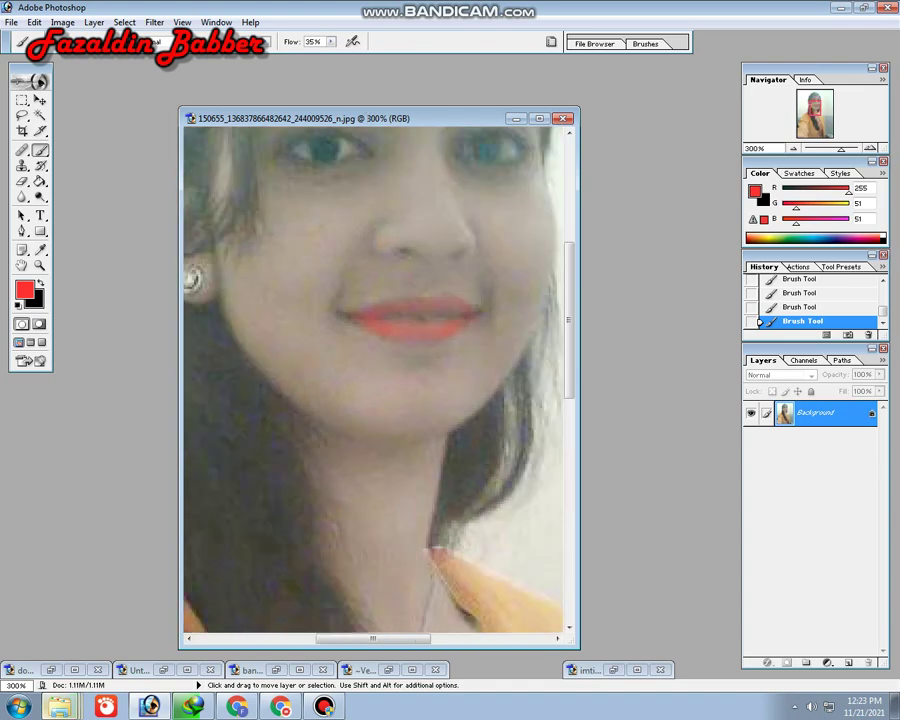
{"action": "key", "text": "ctrl+minus"}
{"action": "key", "text": "ctrl+minus"}
{"action": "key", "text": "ctrl+minus"}
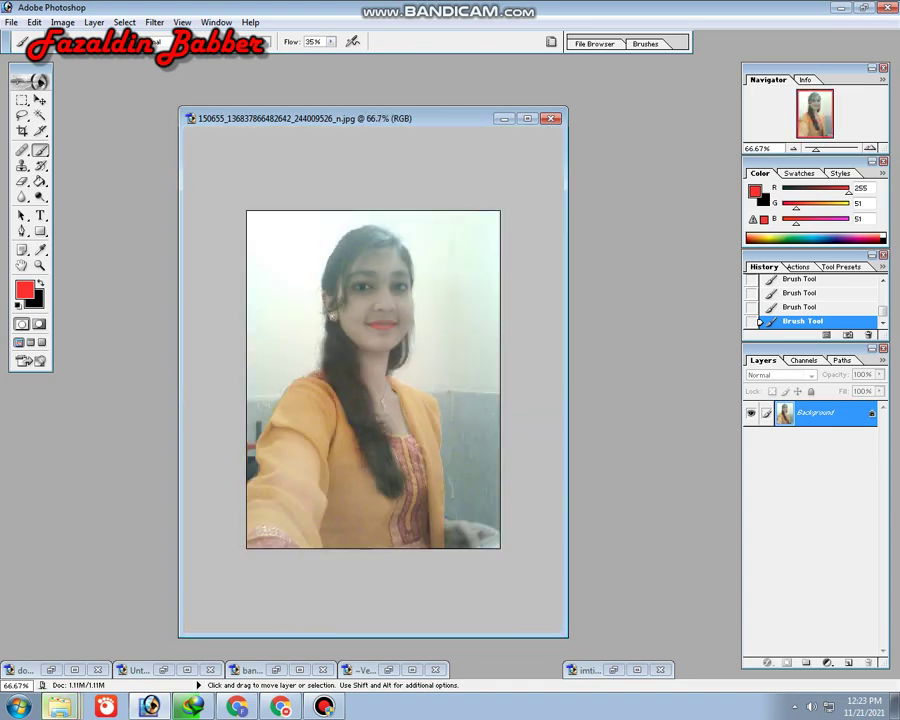
{"action": "key", "text": "ctrl+plus"}
{"action": "key", "text": "ctrl+plus"}
{"action": "key", "text": "ctrl+plus"}
{"action": "key", "text": "ctrl+plus"}
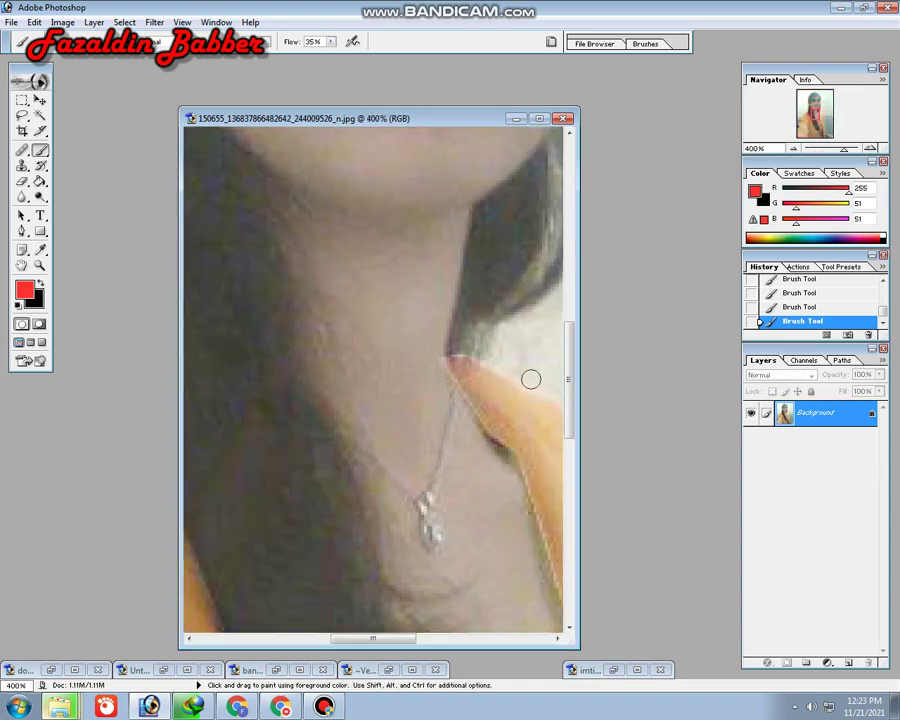
{"action": "scroll", "coordinate": [372, 380], "scroll_direction": "up", "scroll_amount": 8}
{"action": "scroll", "coordinate": [372, 380], "scroll_direction": "up", "scroll_amount": 3}
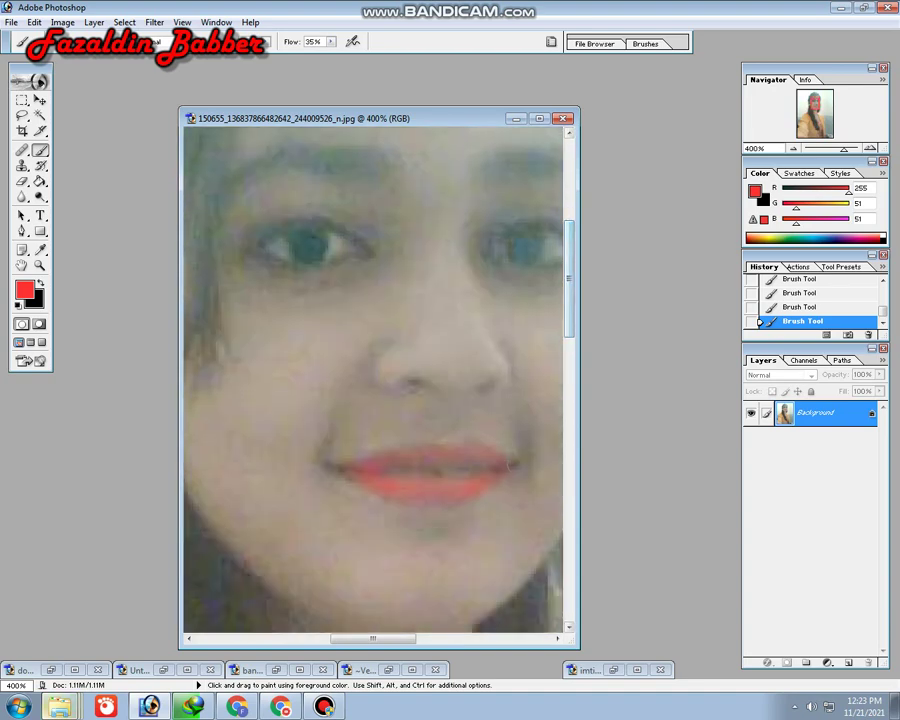
{"action": "key", "text": "ctrl+plus"}
{"action": "key", "text": "ctrl+plus"}
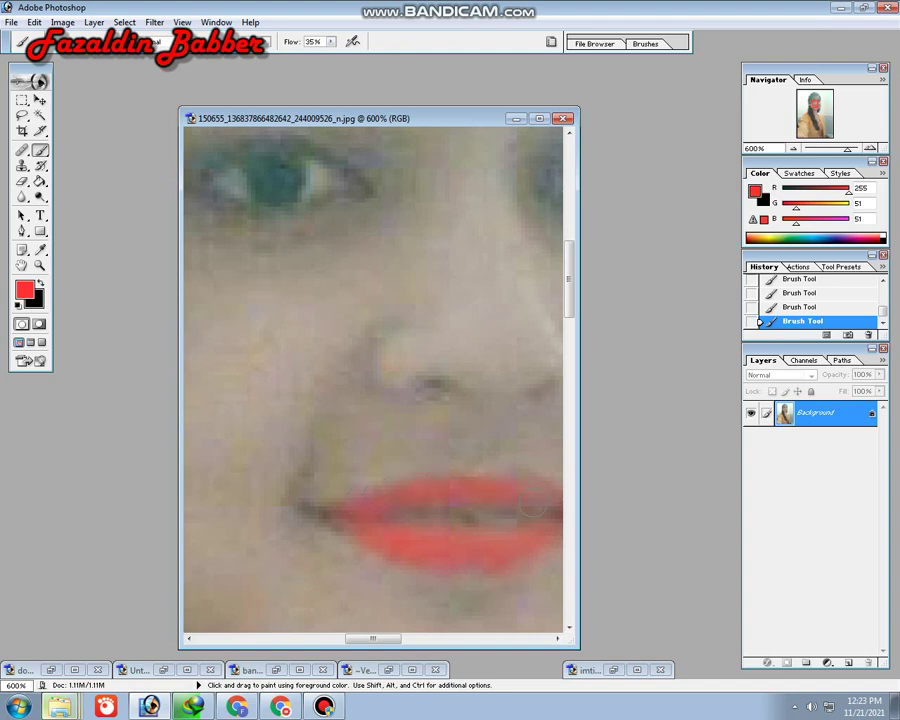
{"action": "scroll", "coordinate": [312, 392], "scroll_direction": "down", "scroll_amount": 4}
{"action": "scroll", "coordinate": [312, 392], "scroll_direction": "up", "scroll_amount": 2}
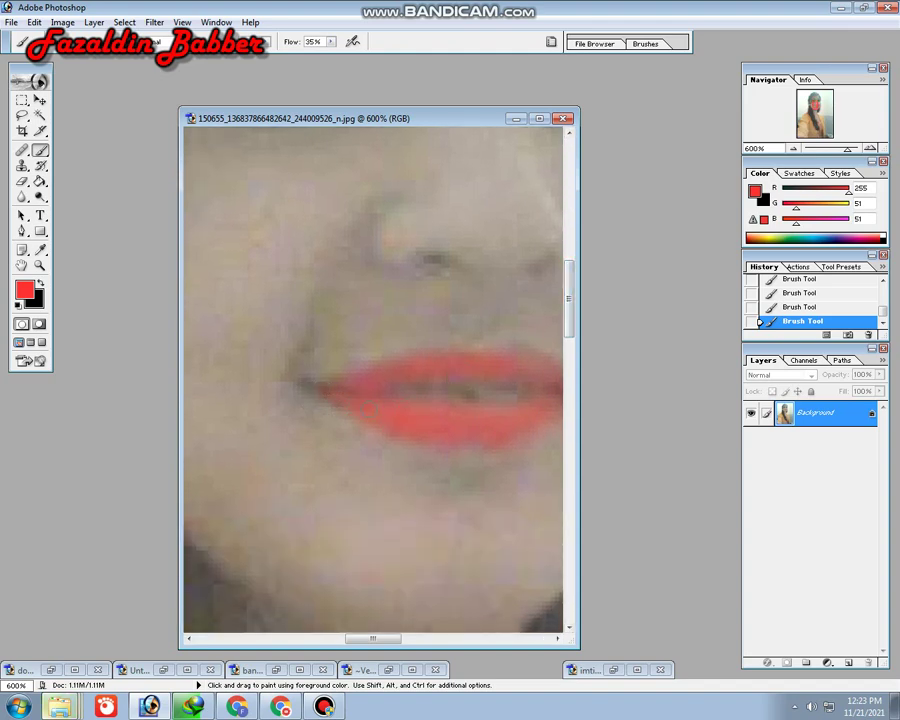
{"action": "scroll", "coordinate": [399, 617], "scroll_direction": "right", "scroll_amount": 3}
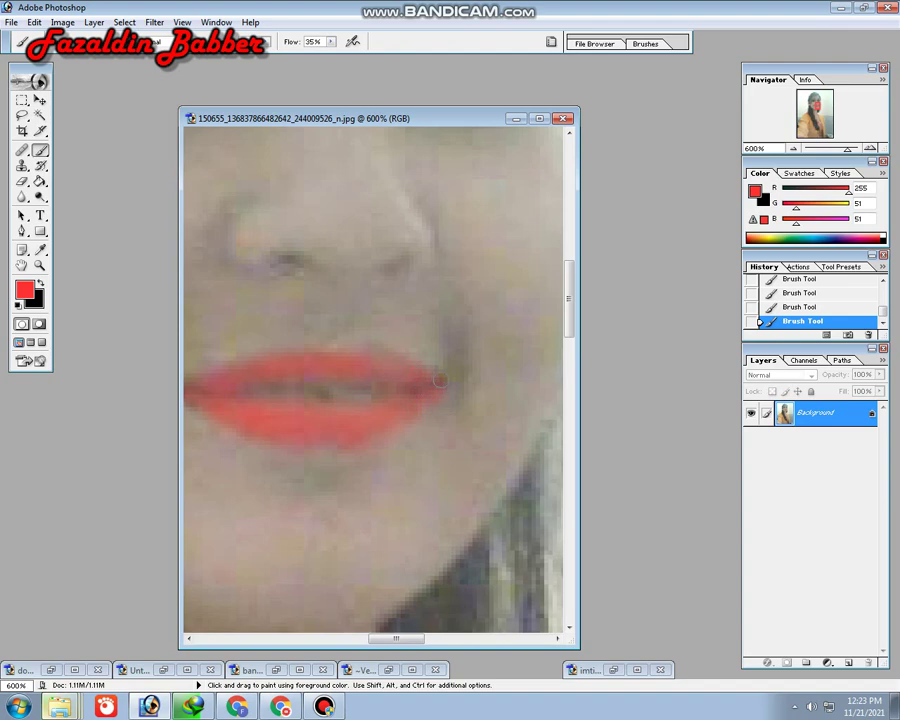
{"action": "key", "text": "ctrl+minus"}
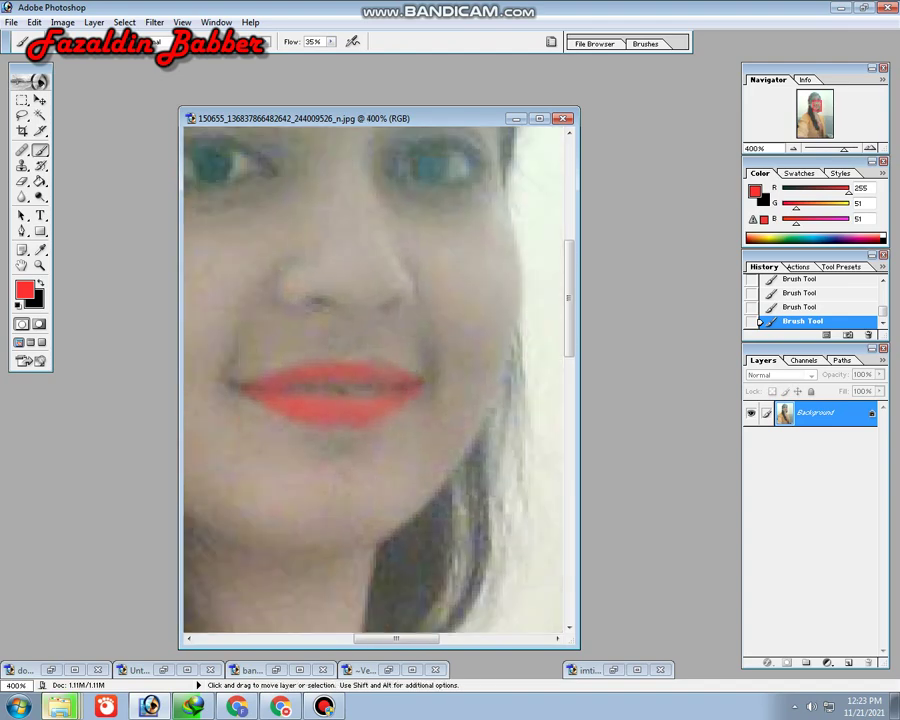
{"action": "key", "text": "ctrl+minus"}
{"action": "key", "text": "ctrl+minus"}
{"action": "key", "text": "ctrl+minus"}
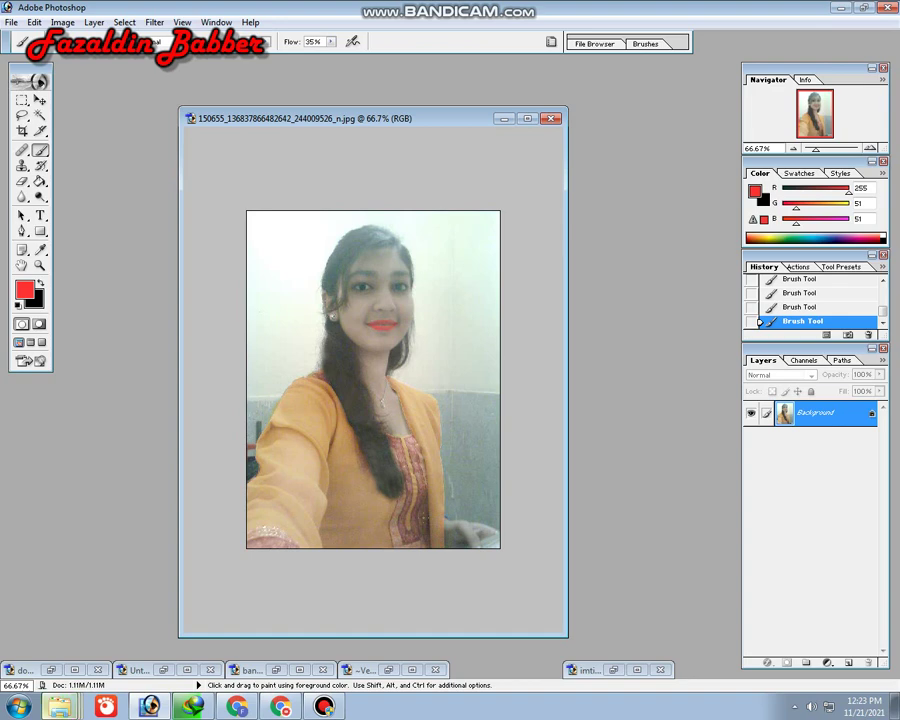
Set the foreground painting colour to black (0, 0, 0).
{"action": "right_click", "coordinate": [60, 706]}
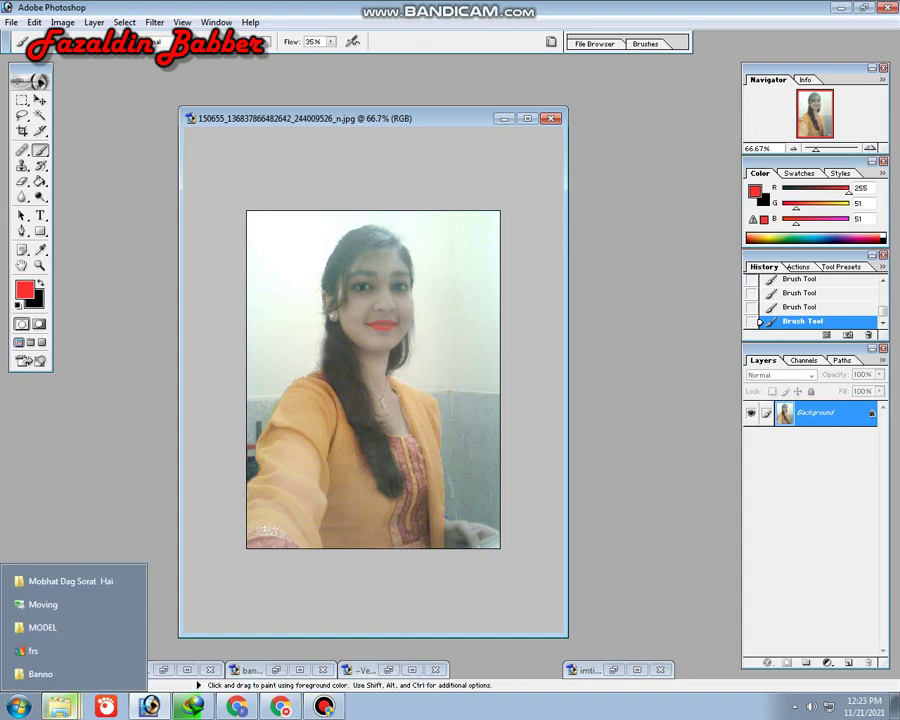
{"action": "left_click", "coordinate": [24, 290]}
{"action": "left_click", "coordinate": [419, 440]}
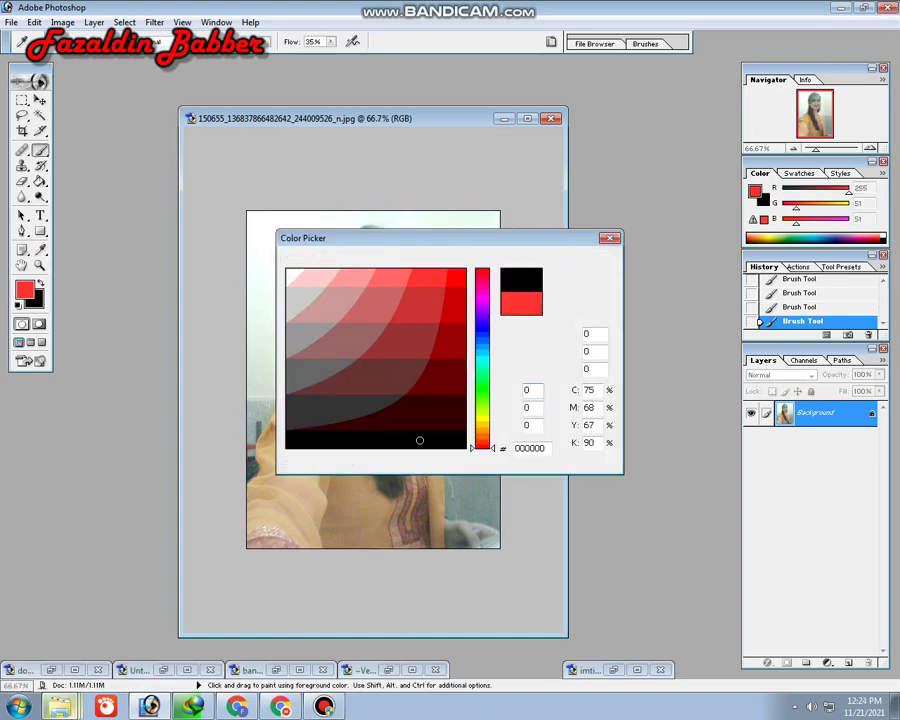
{"action": "key", "text": "Return"}
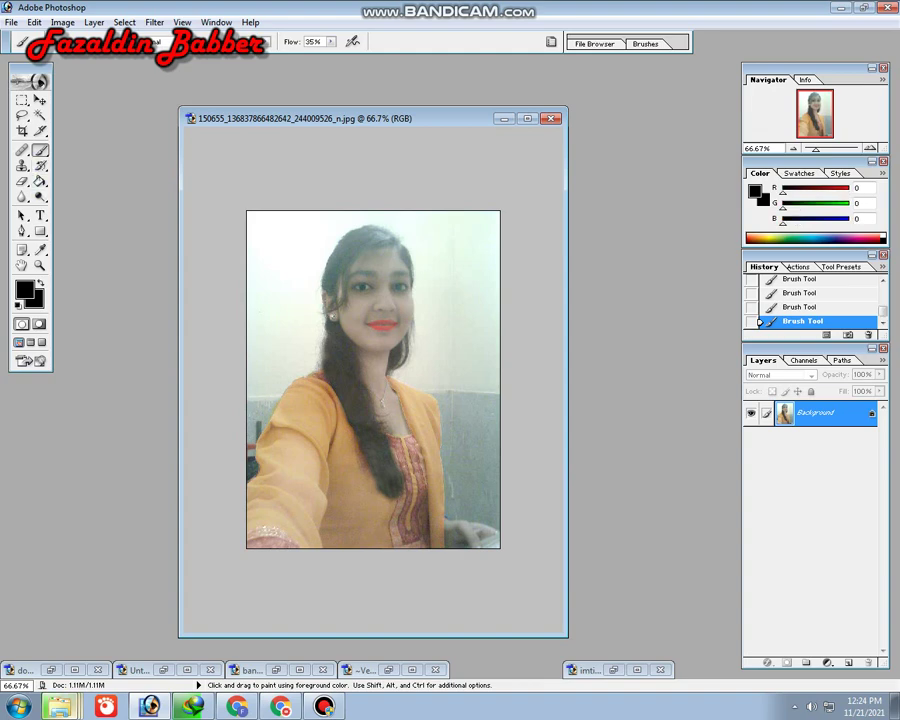
Raise brush opacity to full and flow to 96%, then bring up Image > Adjustments with the Move tool.
{"action": "left_click_drag", "start_coordinate": [265, 53], "coordinate": [374, 55]}
{"action": "left_click", "coordinate": [331, 41]}
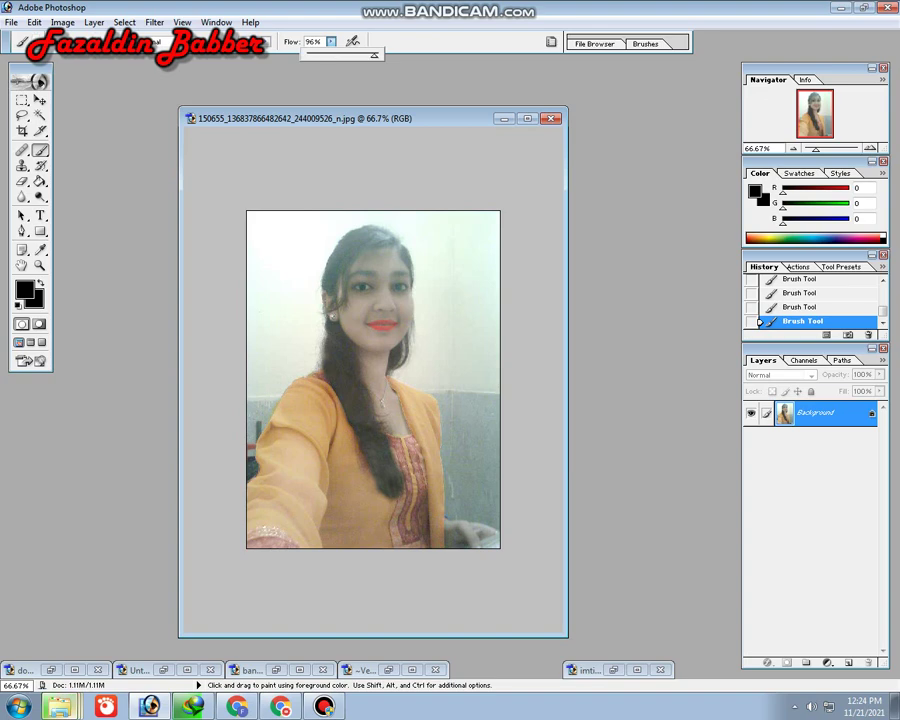
{"action": "left_click", "coordinate": [22, 41]}
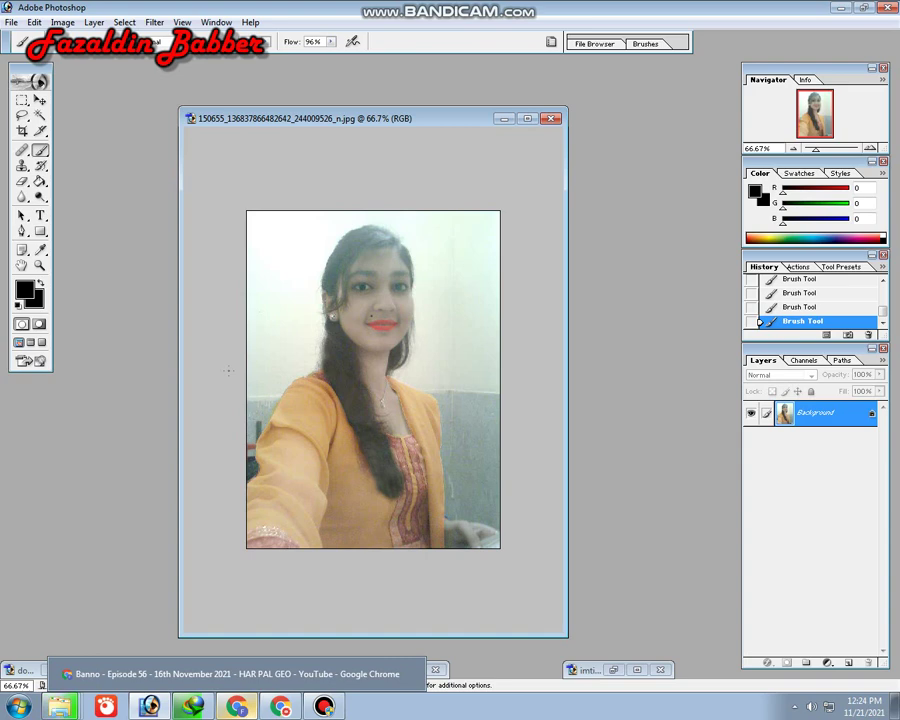
{"action": "key", "text": "v"}
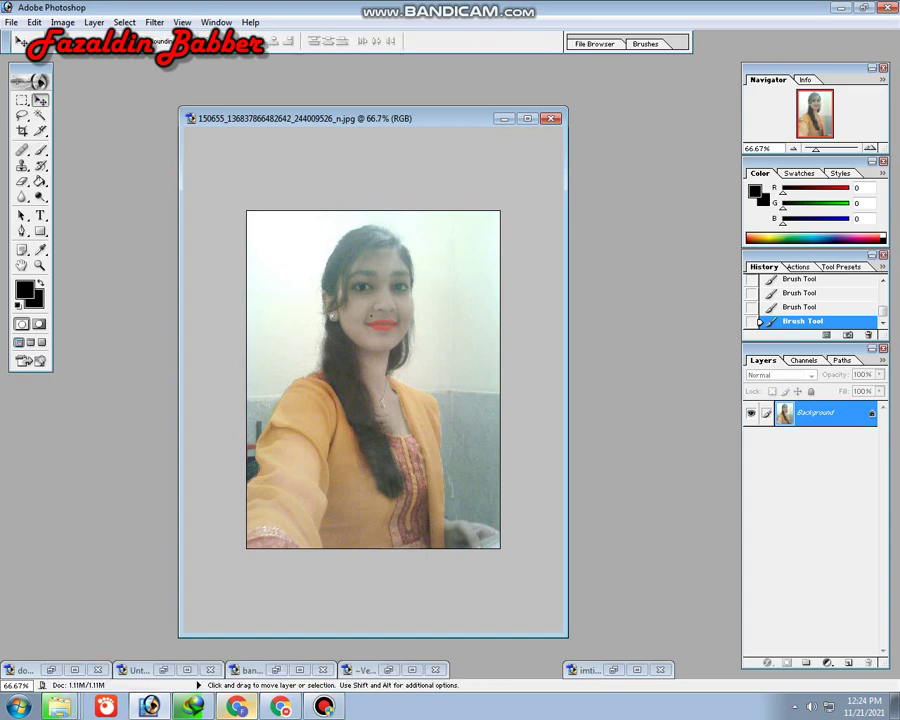
{"action": "left_click", "coordinate": [93, 22]}
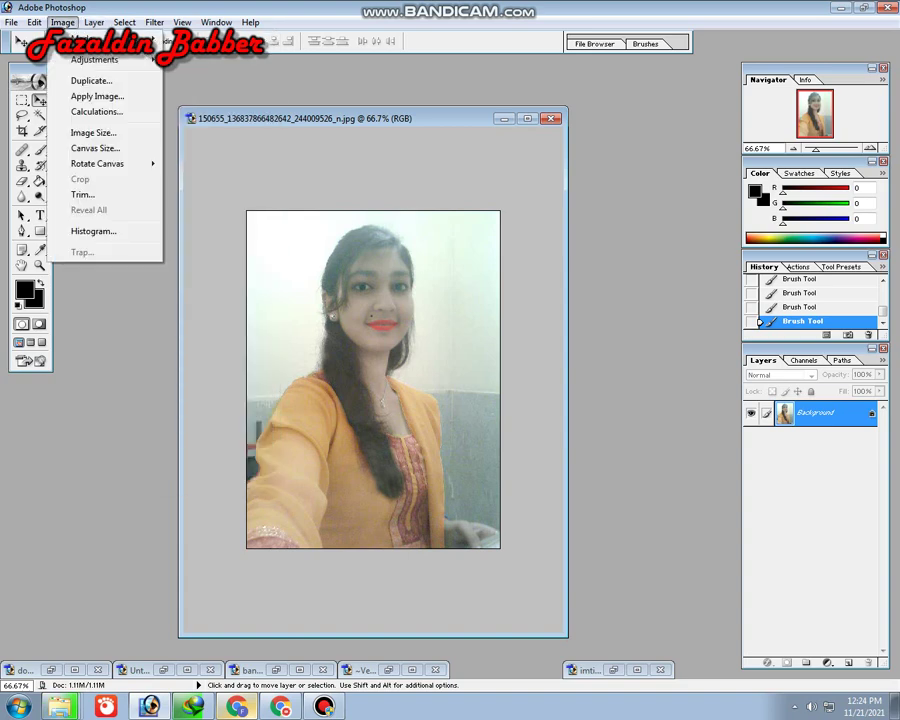
{"action": "mouse_move", "coordinate": [95, 59]}
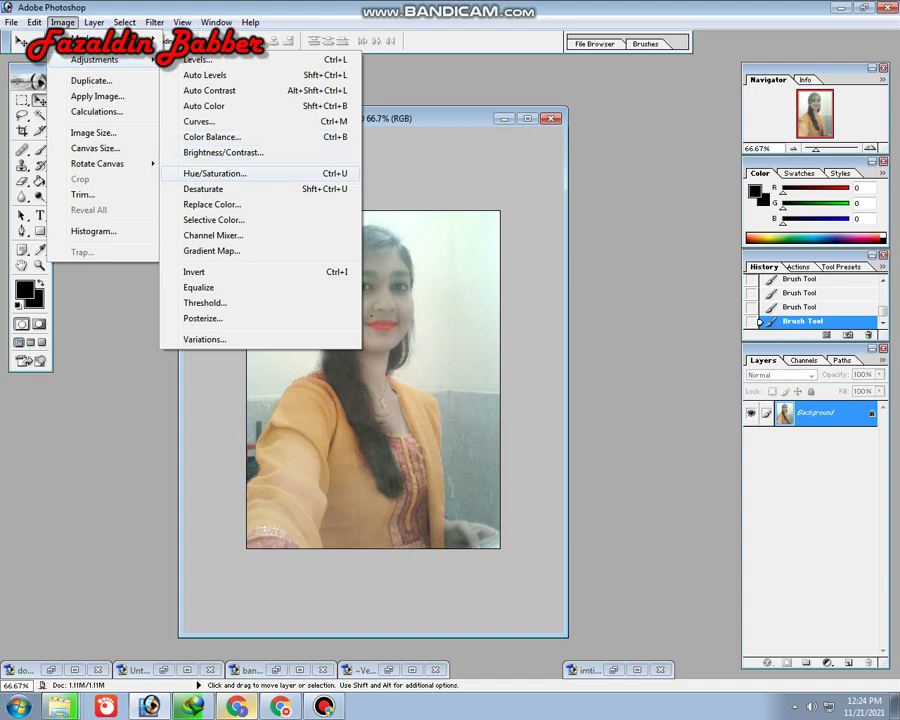
Apply Replace Color to the sampled dress pattern with Hue -94, Saturation -67, Lightness -10.
{"action": "left_click", "coordinate": [212, 204]}
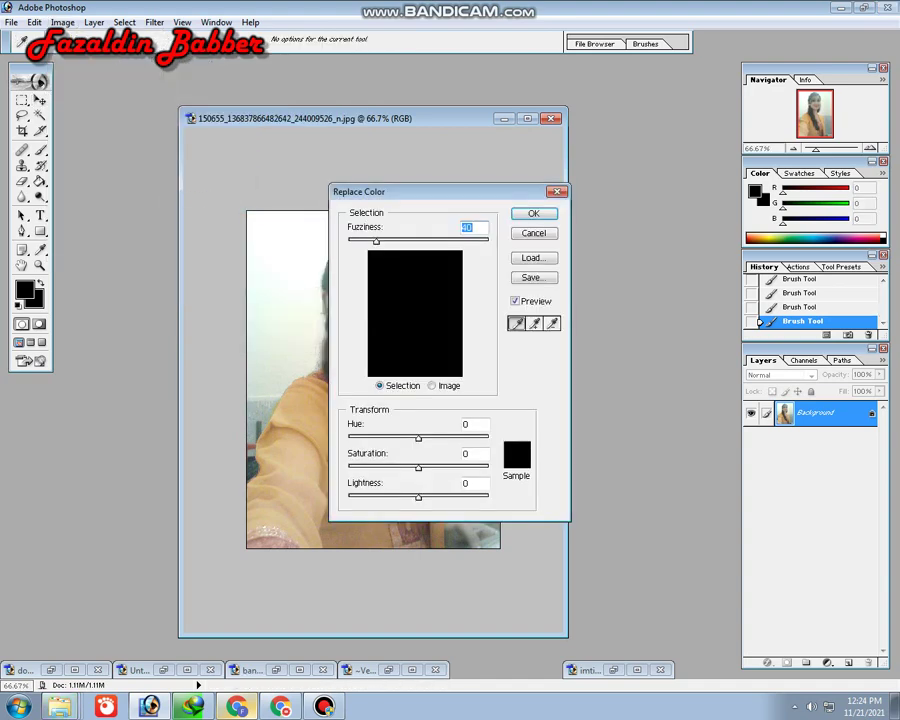
{"action": "left_click_drag", "start_coordinate": [400, 191], "coordinate": [535, 168]}
{"action": "left_click", "coordinate": [290, 440]}
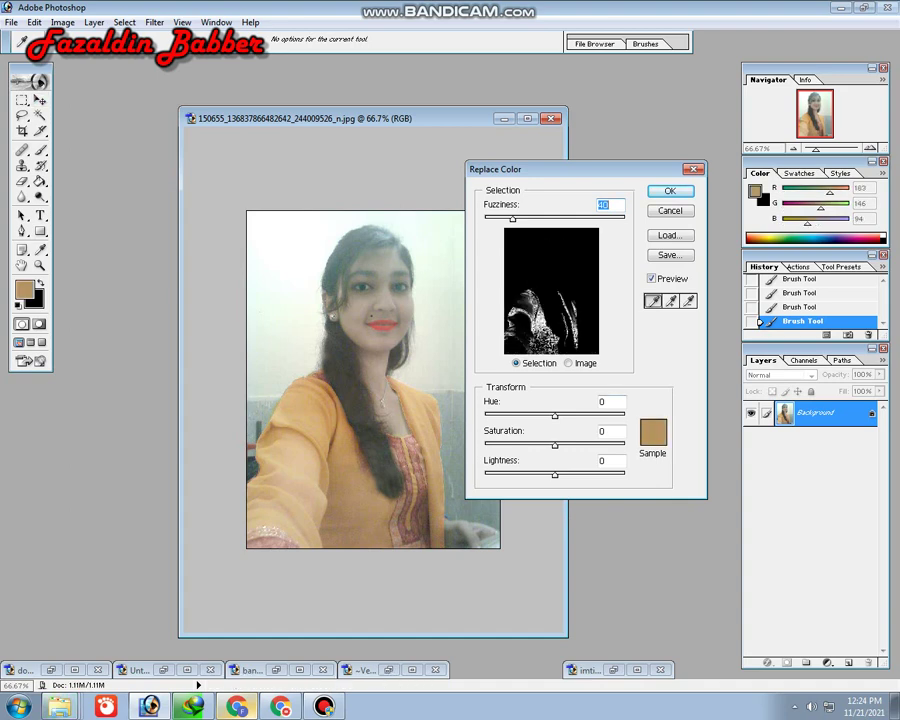
{"action": "key", "text": "Tab"}
{"action": "type", "text": "-68"}
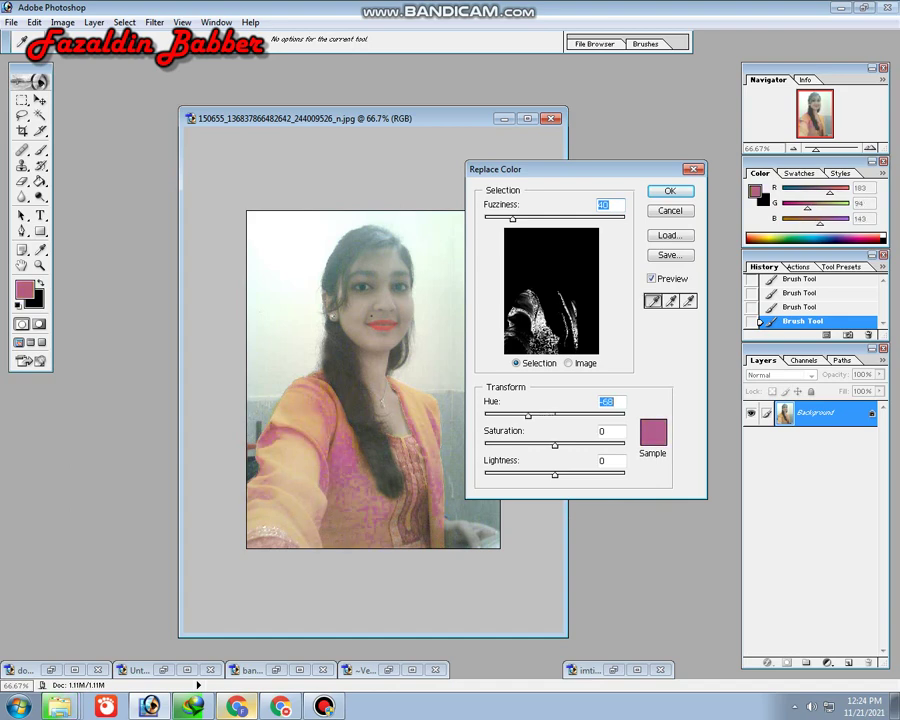
{"action": "type", "text": "-94"}
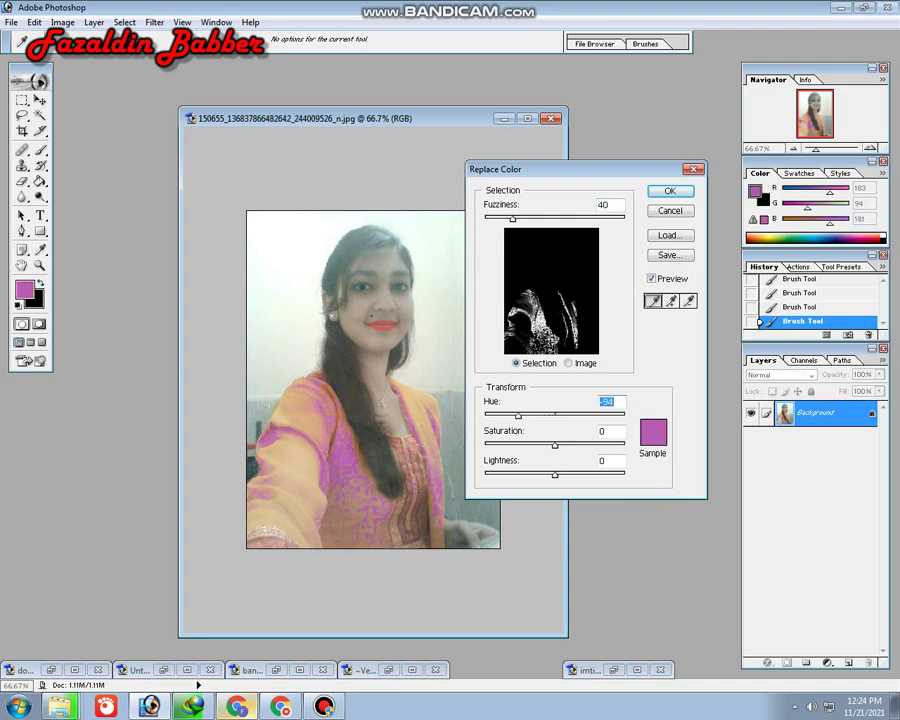
{"action": "key", "text": "Tab"}
{"action": "type", "text": "-58"}
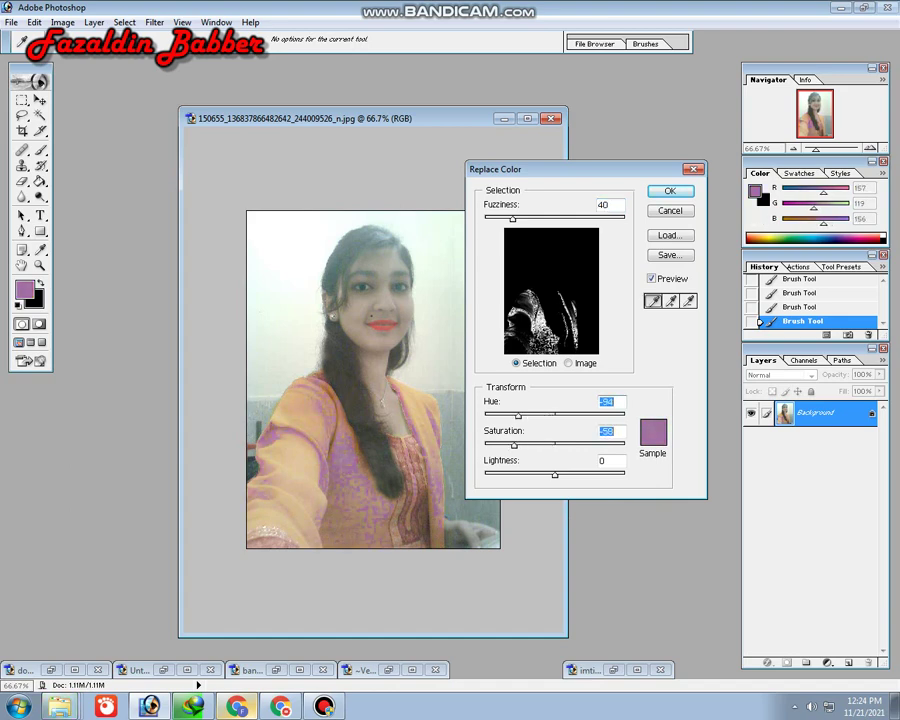
{"action": "type", "text": "-67"}
{"action": "key", "text": "Tab"}
{"action": "type", "text": "-10"}
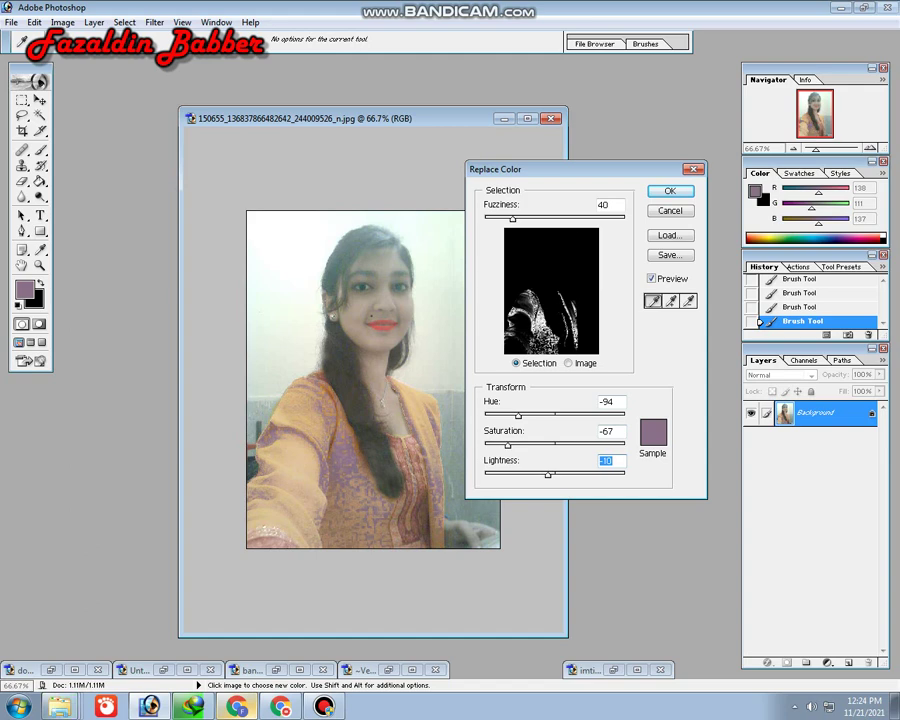
{"action": "left_click", "coordinate": [370, 235]}
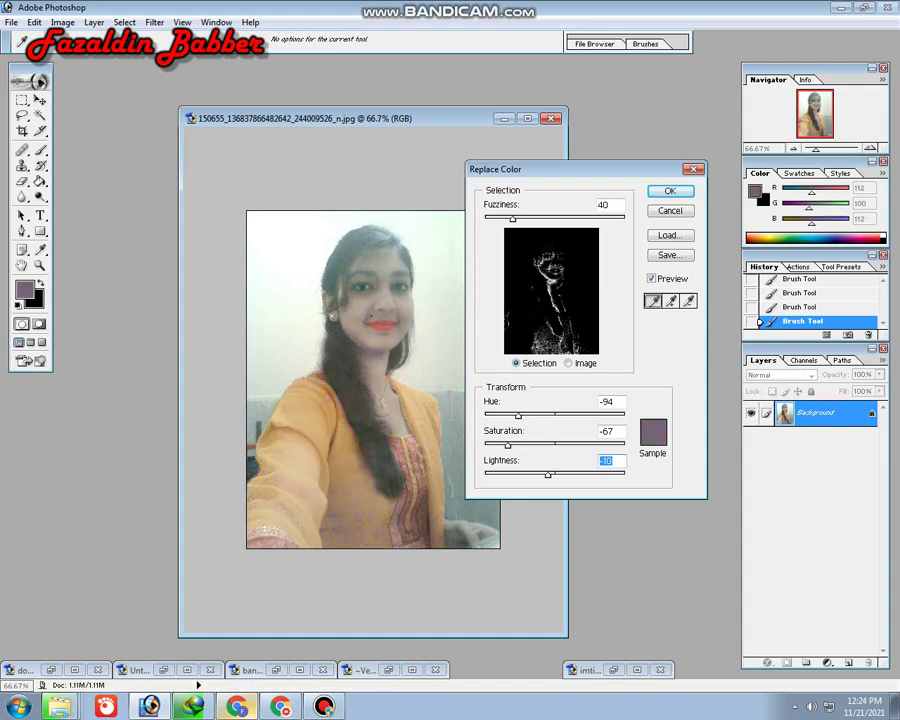
{"action": "left_click", "coordinate": [300, 450]}
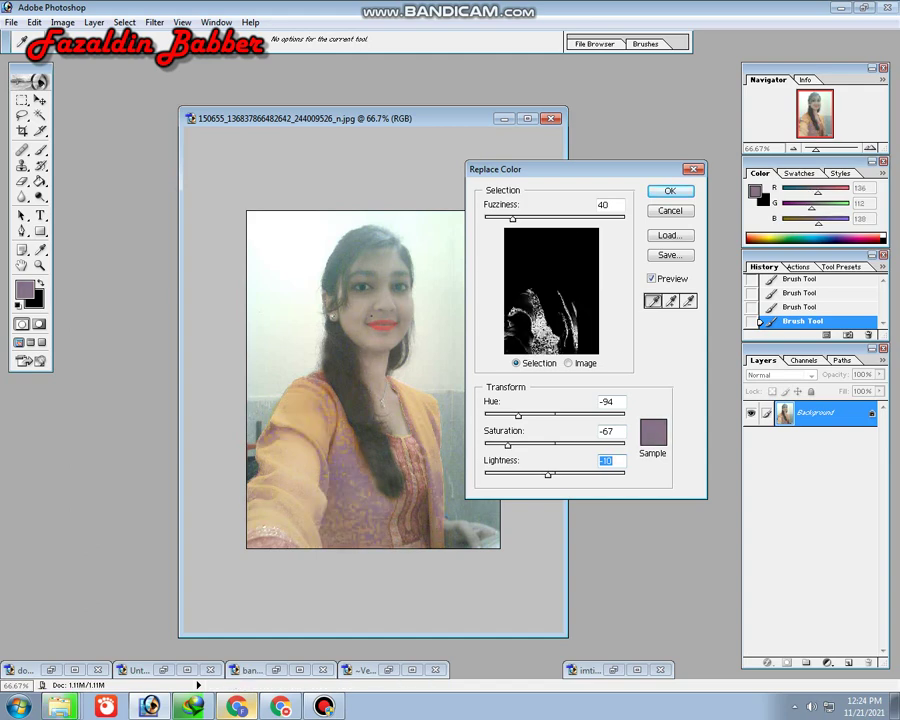
{"action": "key", "text": "Return"}
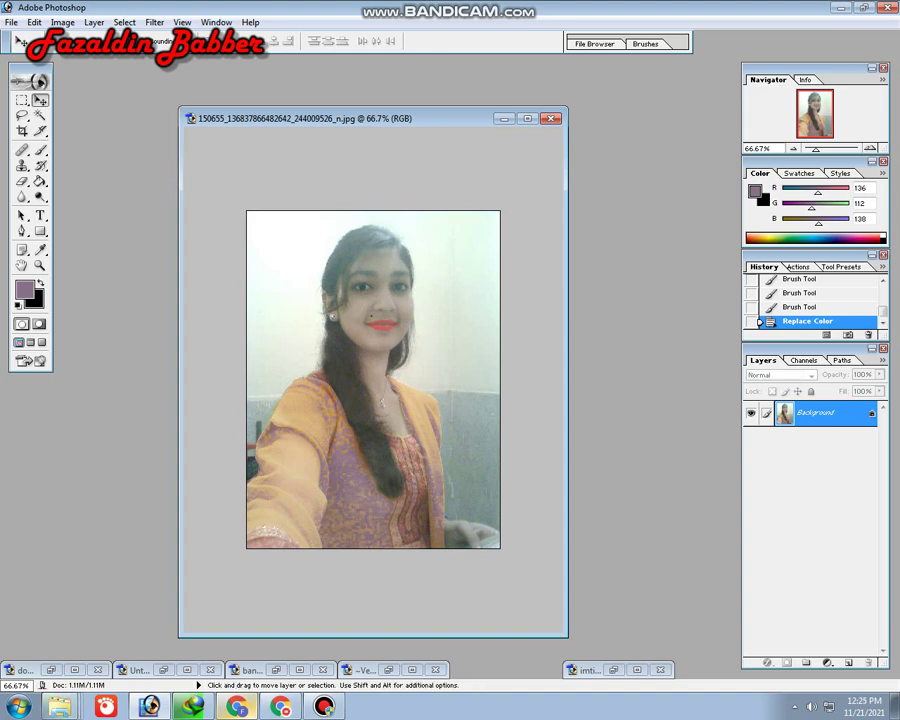
{"action": "left_click", "coordinate": [62, 22]}
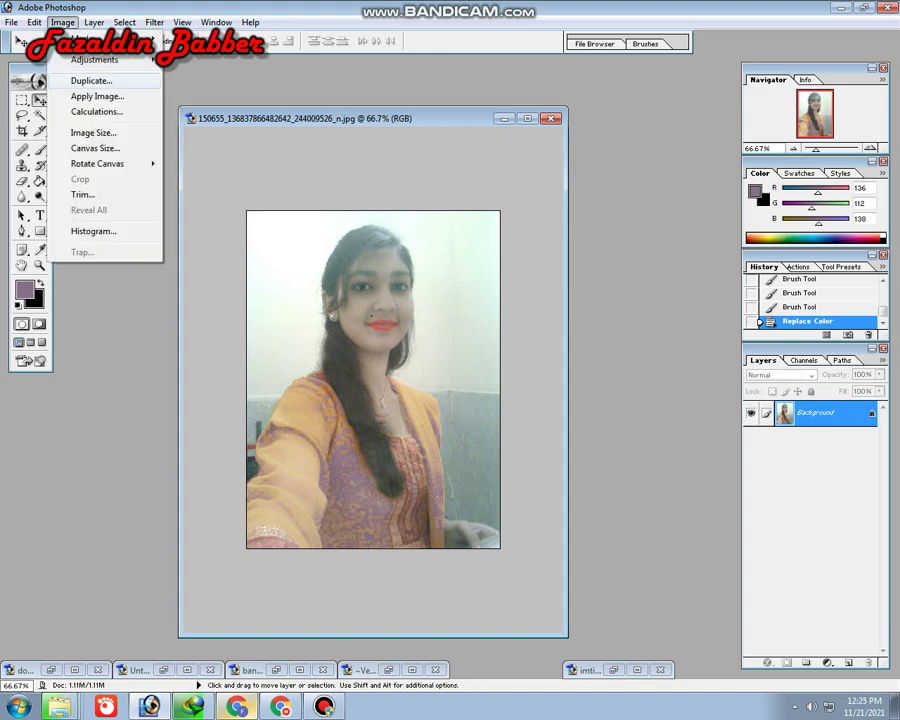
{"action": "mouse_move", "coordinate": [95, 59]}
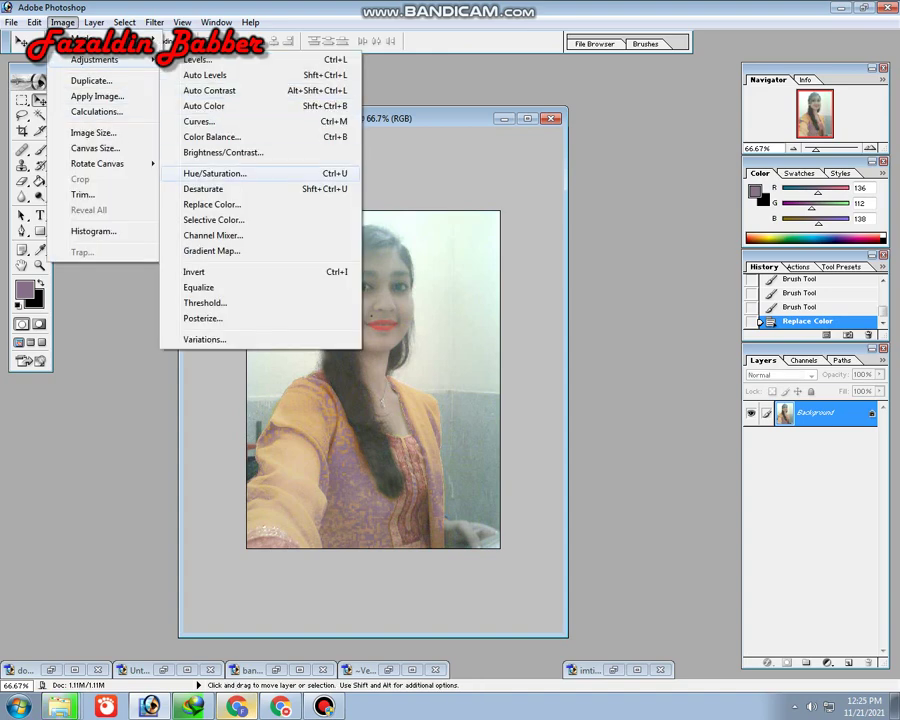
{"action": "left_click", "coordinate": [212, 204]}
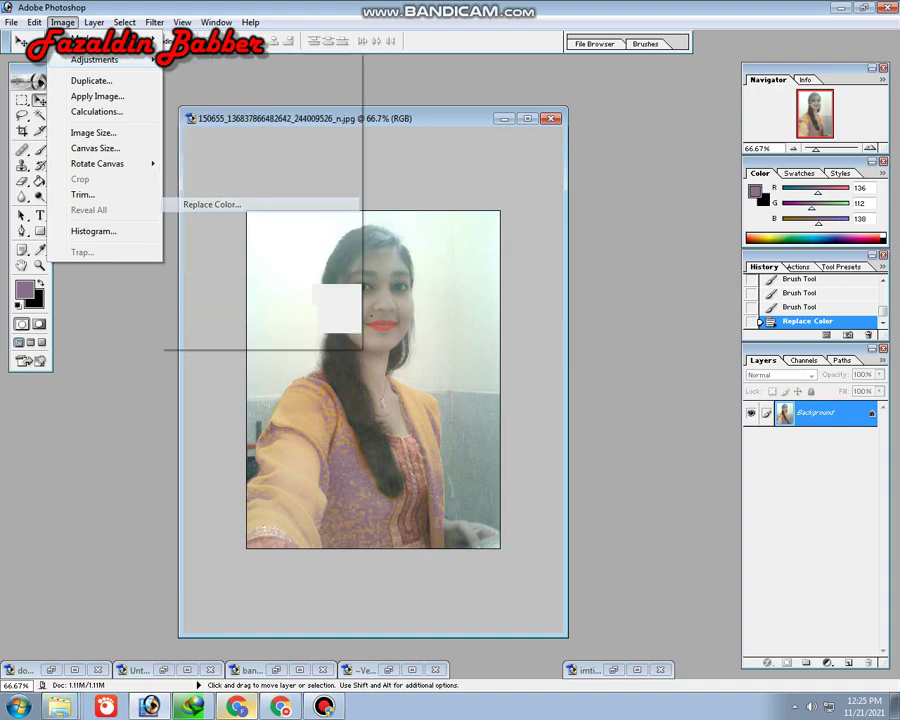
{"action": "left_click", "coordinate": [365, 400]}
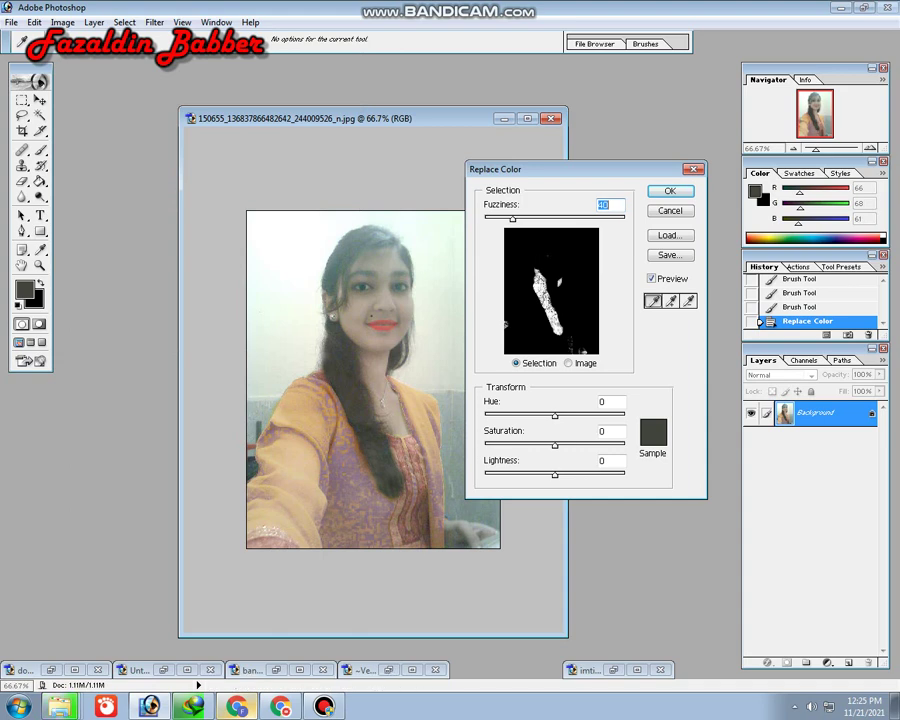
{"action": "left_click", "coordinate": [380, 362]}
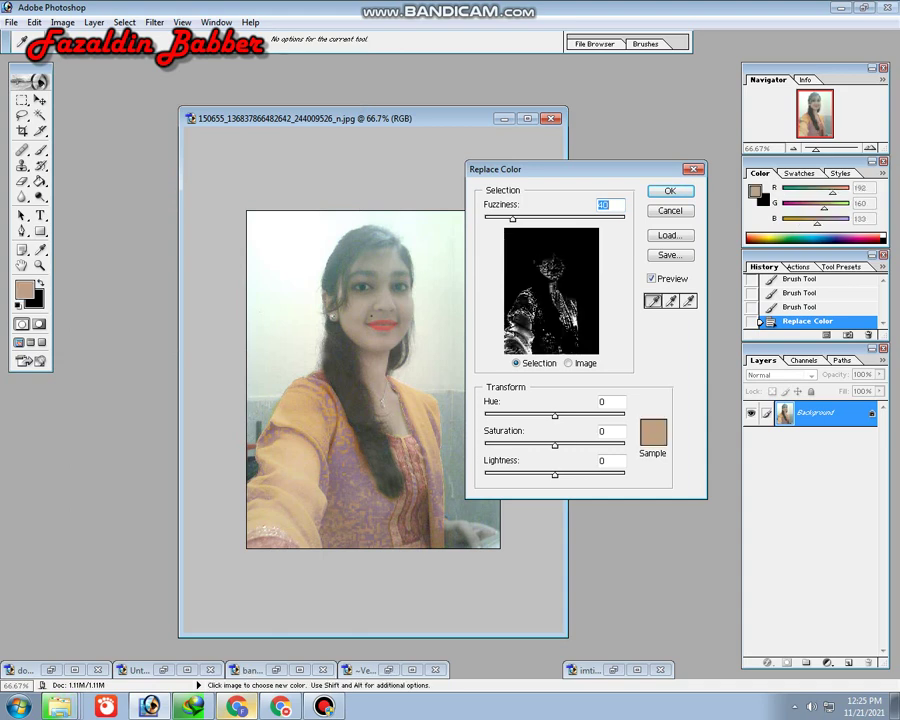
{"action": "key", "text": "Tab"}
{"action": "key", "text": "shift+Down"}
{"action": "key", "text": "shift+Down"}
{"action": "key", "text": "shift+Down"}
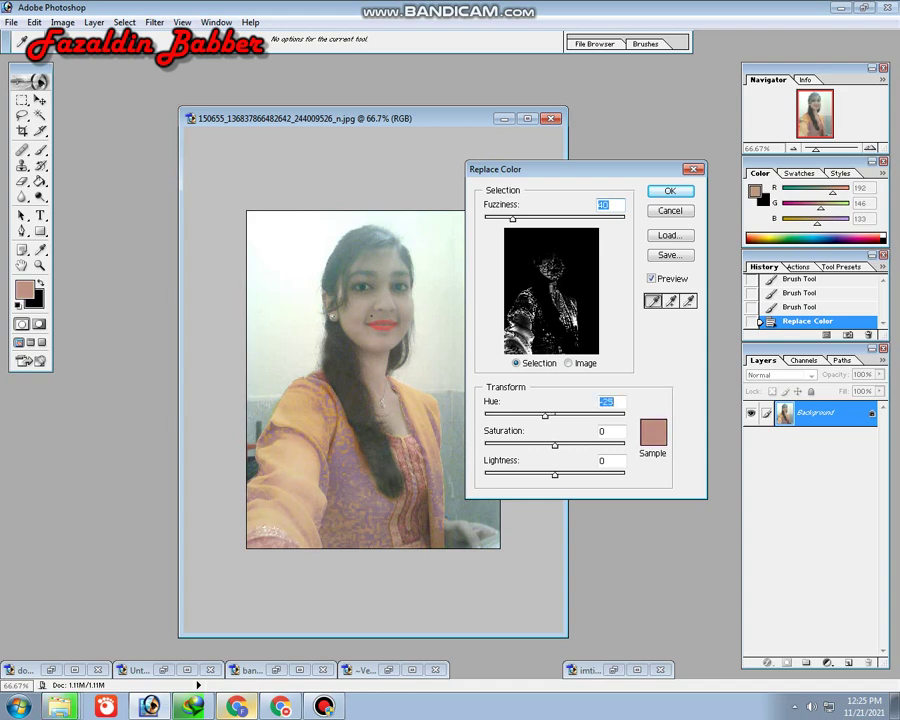
{"action": "key", "text": "shift+Down"}
{"action": "key", "text": "shift+Down"}
{"action": "key", "text": "shift+Down"}
{"action": "key", "text": "shift+Down"}
{"action": "key", "text": "shift+Down"}
{"action": "key", "text": "shift+Down"}
{"action": "key", "text": "Down"}
{"action": "key", "text": "Down"}
{"action": "key", "text": "Down"}
{"action": "key", "text": "shift+Down"}
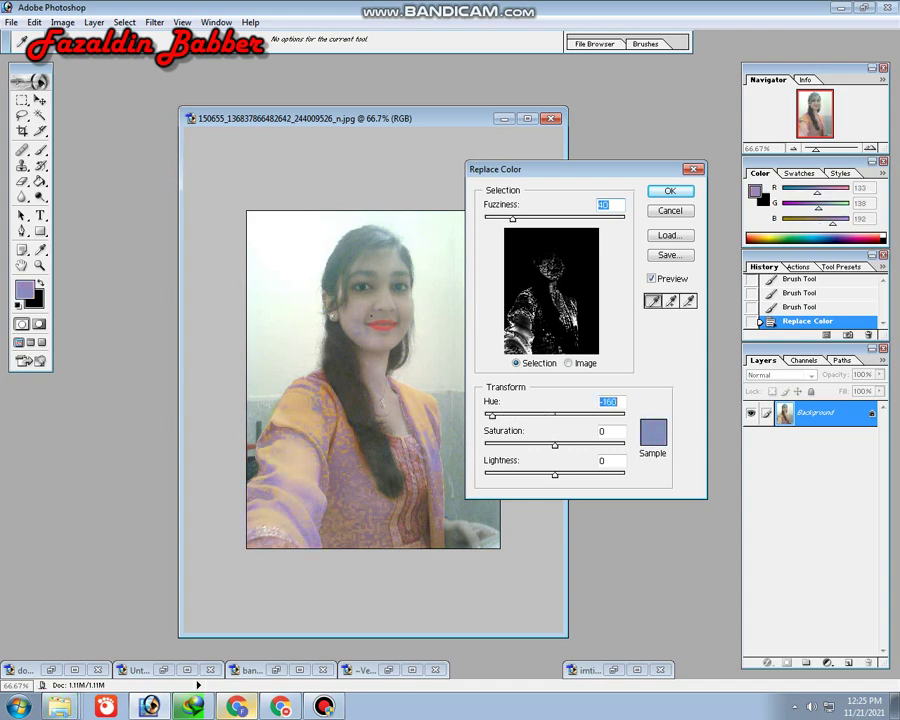
{"action": "key", "text": "shift+Down"}
{"action": "key", "text": "shift+Up"}
{"action": "key", "text": "shift+Up"}
{"action": "key", "text": "shift+Up"}
{"action": "type", "text": "2"}
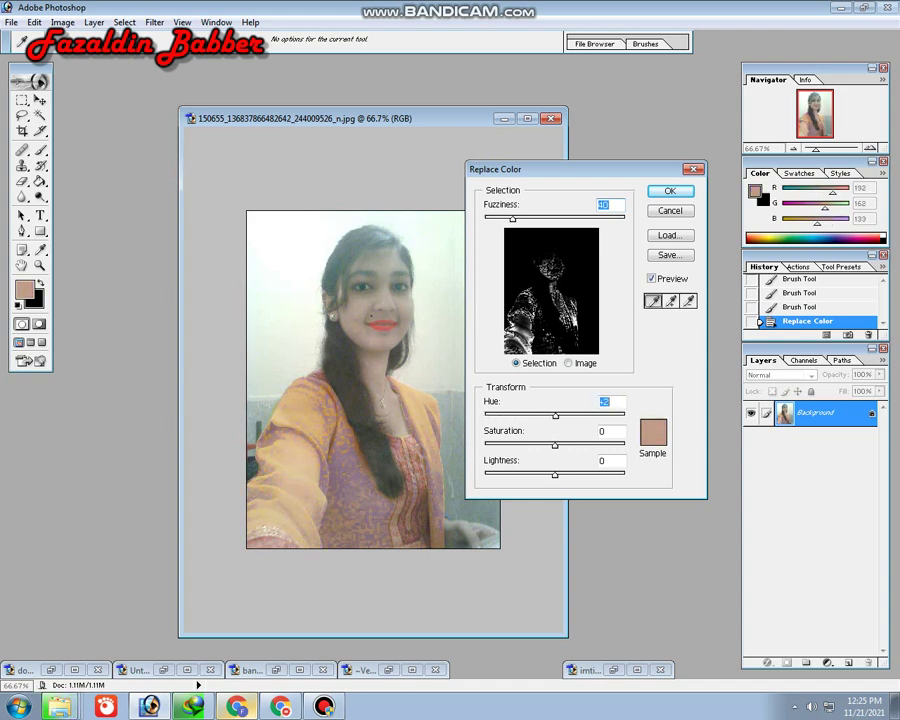
{"action": "key", "text": "Tab"}
{"action": "key", "text": "Return"}
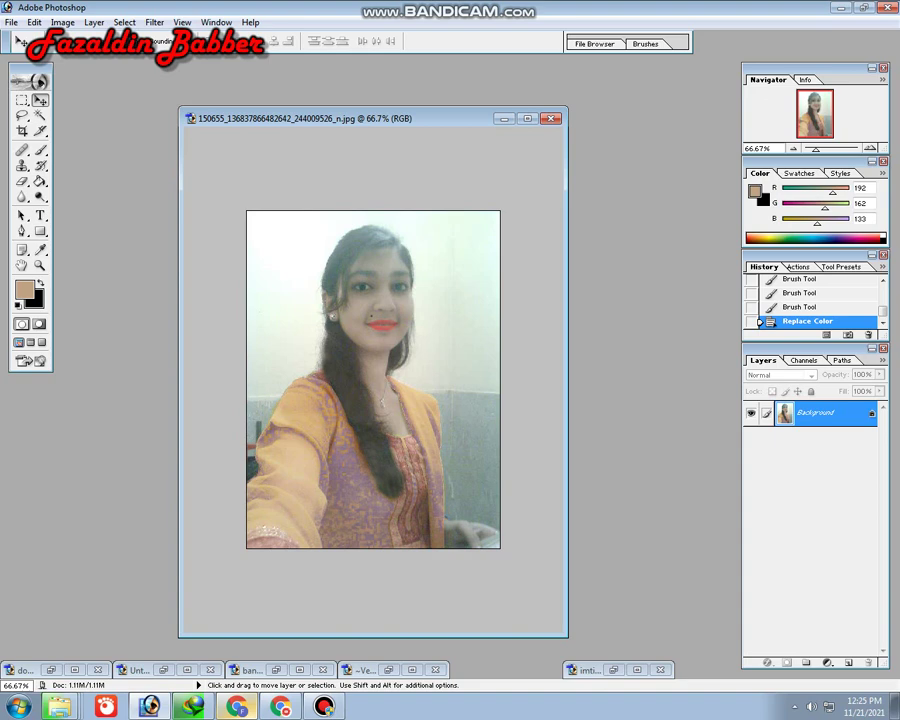
Attempt a JPEG save of the retouched photo, which fails because the file is locked.
{"action": "key", "text": "ctrl+s"}
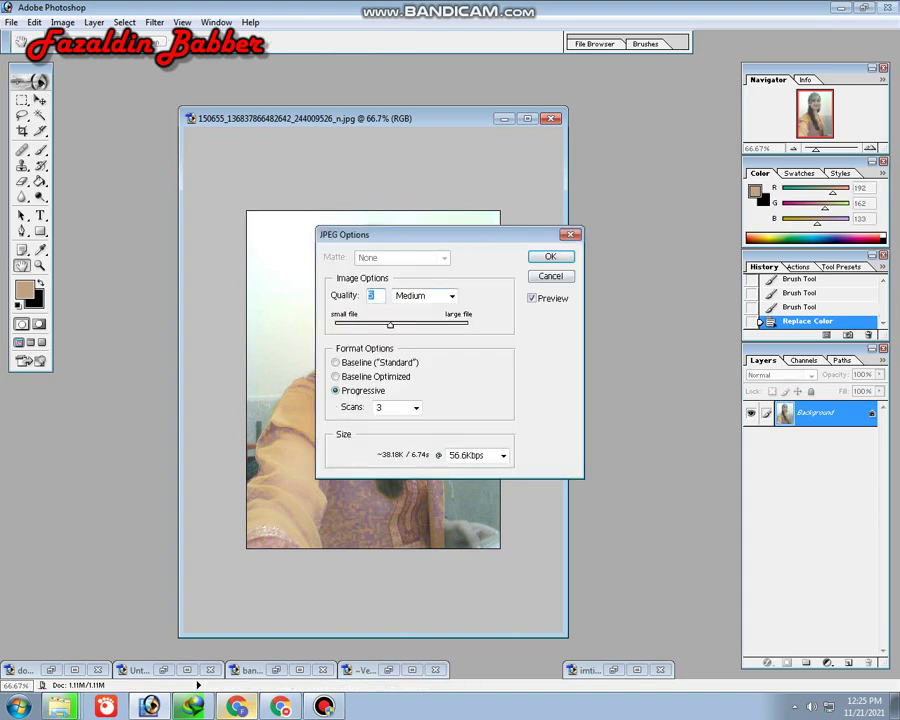
{"action": "key", "text": "Return"}
{"action": "key", "text": "Return"}
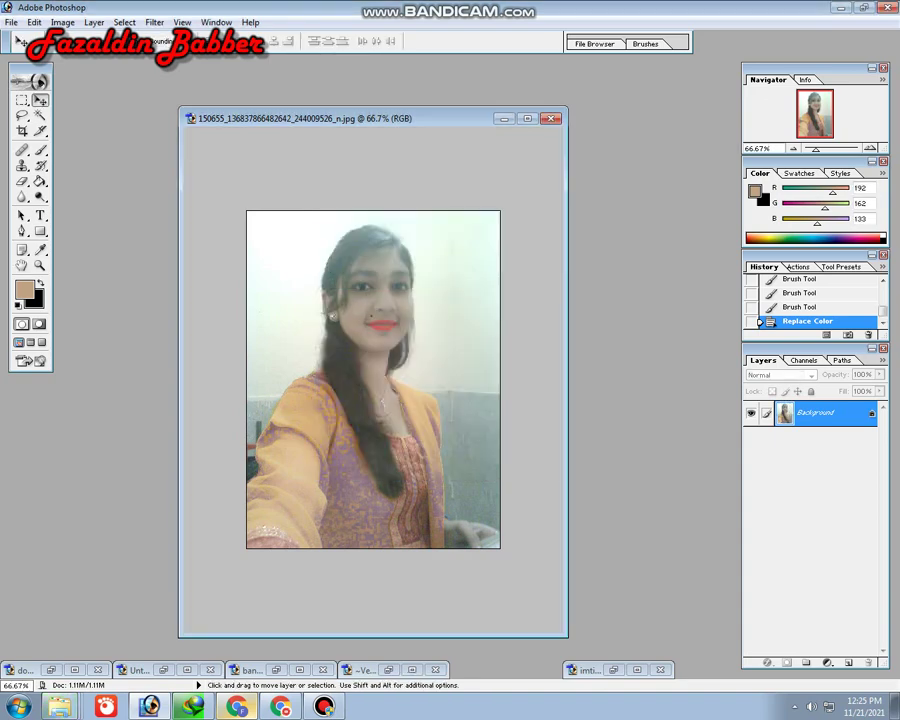
{"action": "left_click", "coordinate": [93, 22]}
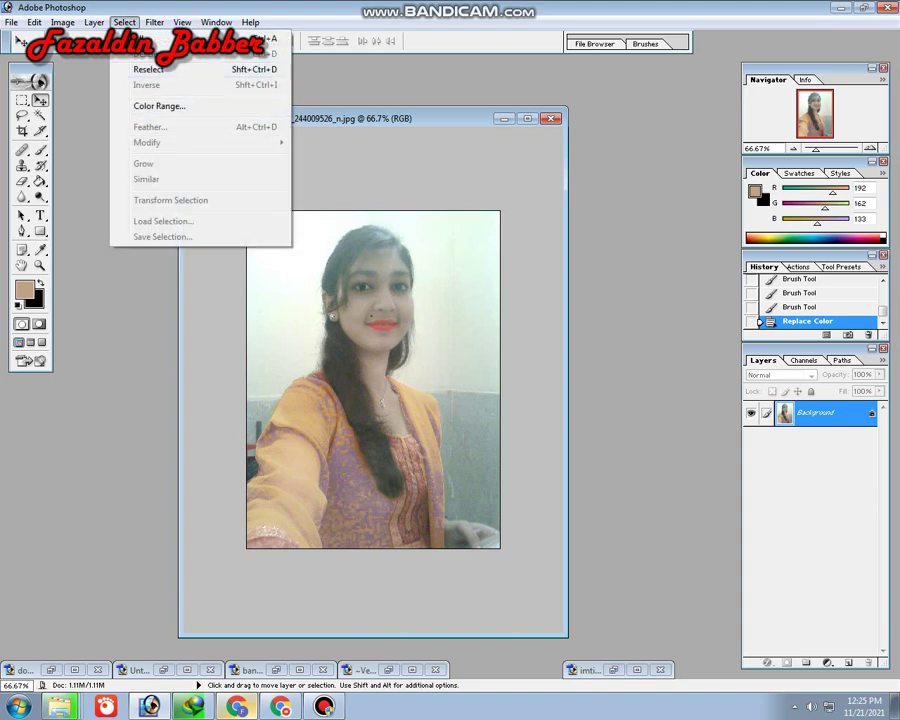
Set the foreground colour back to pure black (000000).
{"action": "left_click", "coordinate": [23, 290]}
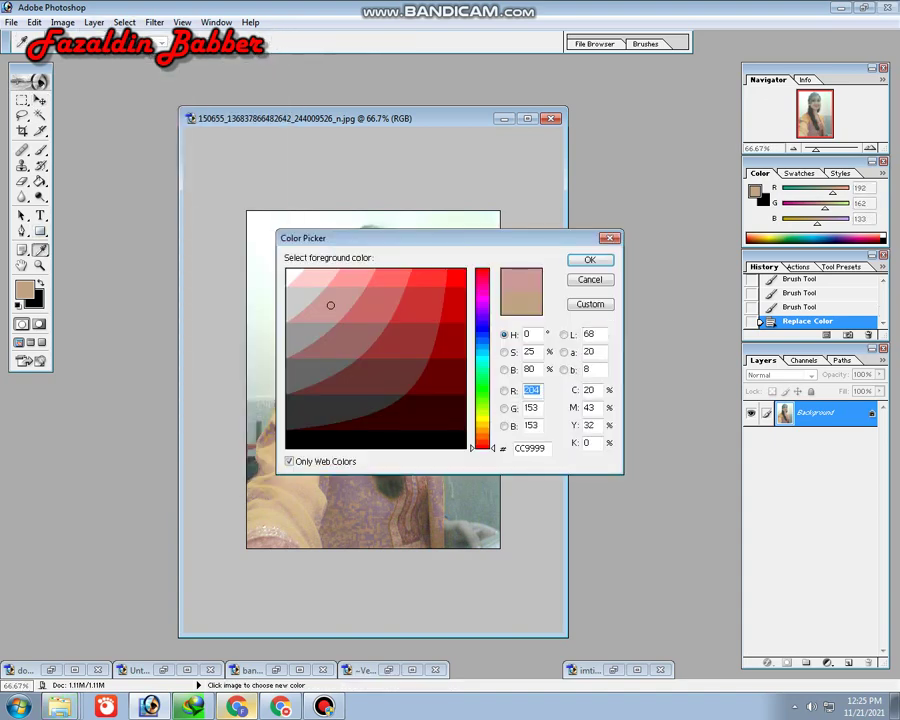
{"action": "left_click", "coordinate": [423, 440]}
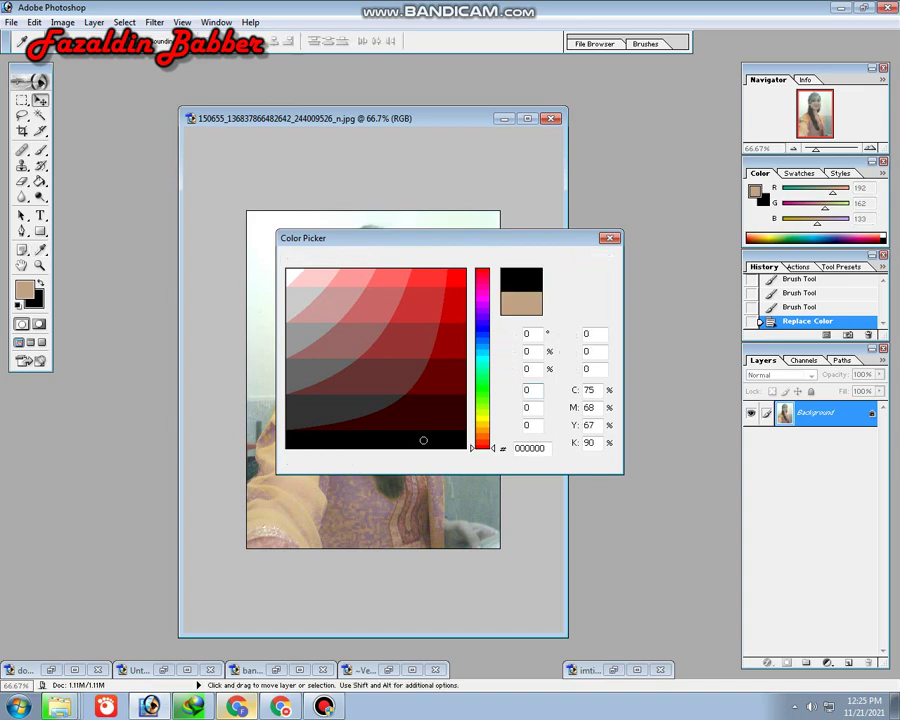
{"action": "key", "text": "Return"}
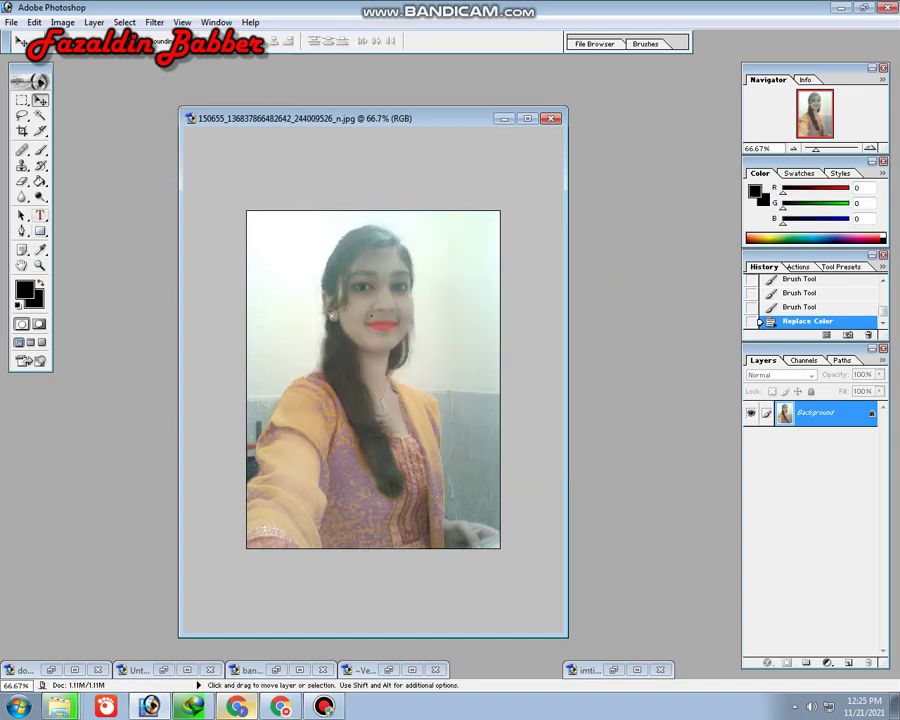
{"action": "key", "text": "t"}
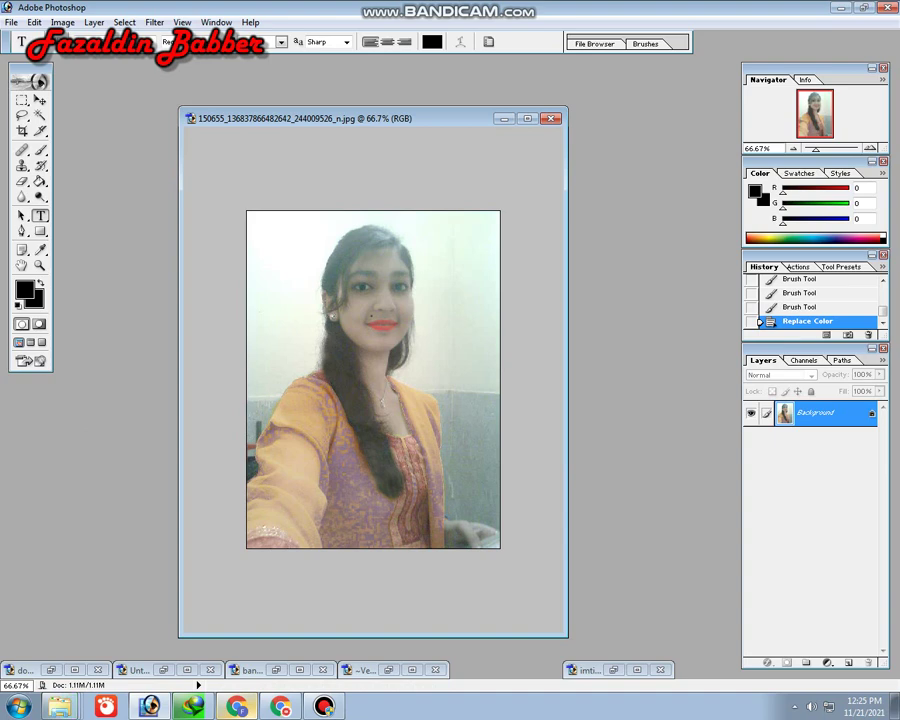
Type a name caption on the lower photo and enlarge it with Free Transform.
{"action": "left_click", "coordinate": [301, 481]}
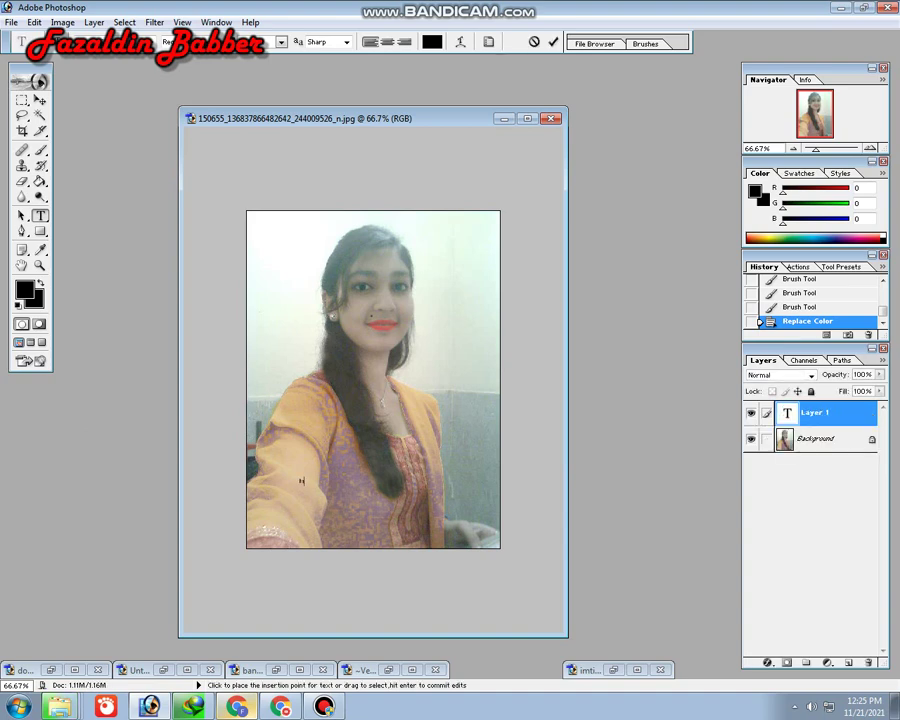
{"action": "type", "text": "n"}
{"action": "type", "text": "fdf"}
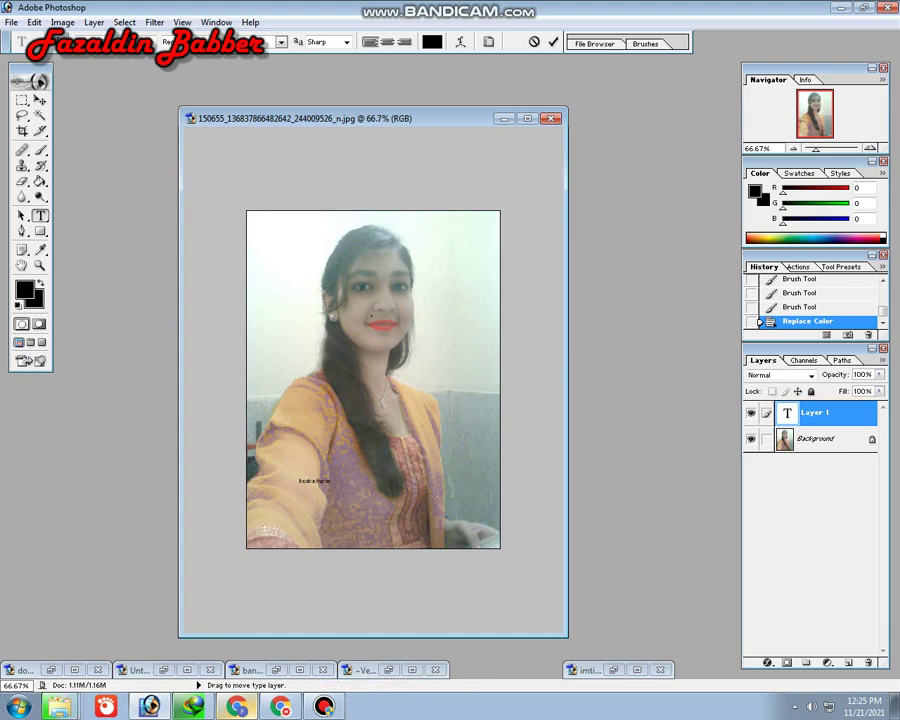
{"action": "left_click", "coordinate": [40, 100]}
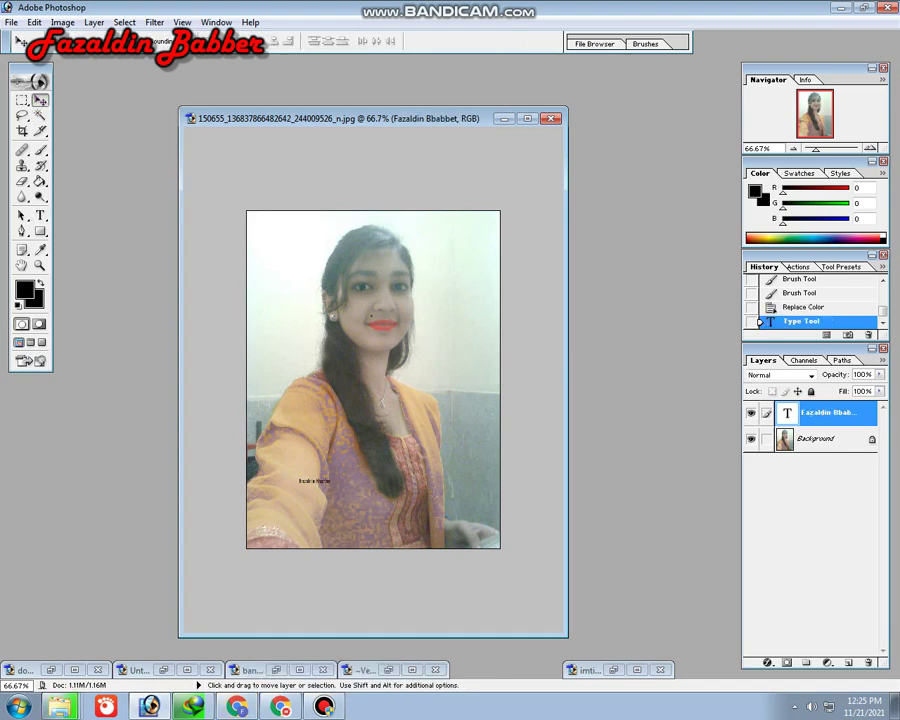
{"action": "key", "text": "ctrl+t"}
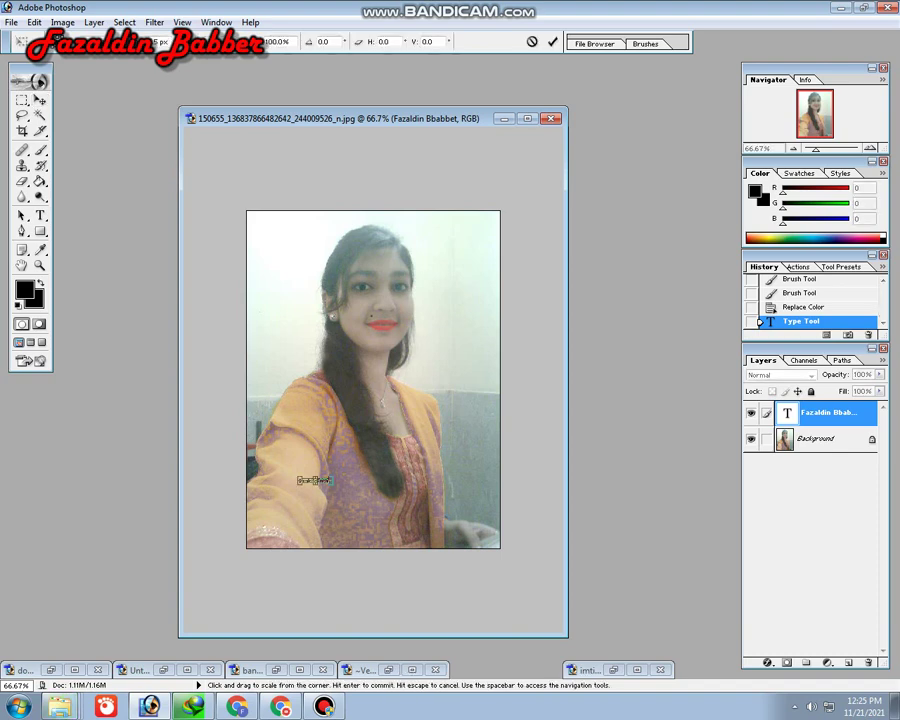
{"action": "left_click_drag", "start_coordinate": [333, 485], "coordinate": [458, 529]}
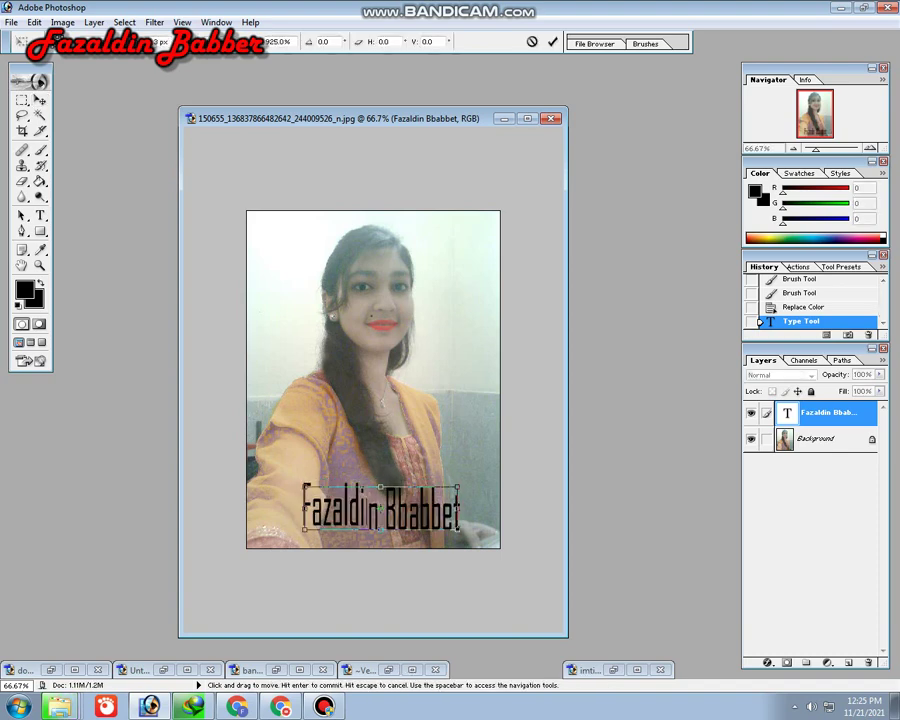
{"action": "key", "text": "Return"}
{"action": "key", "text": "v"}
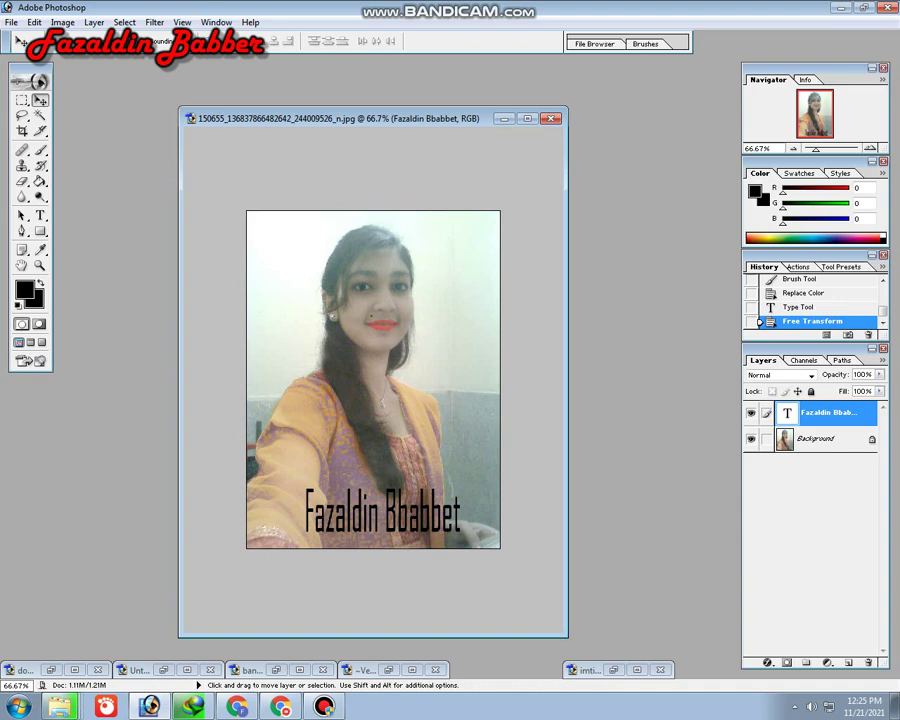
Delete the misspelled caption's text layer.
{"action": "right_click", "coordinate": [770, 412]}
{"action": "left_click", "coordinate": [786, 468]}
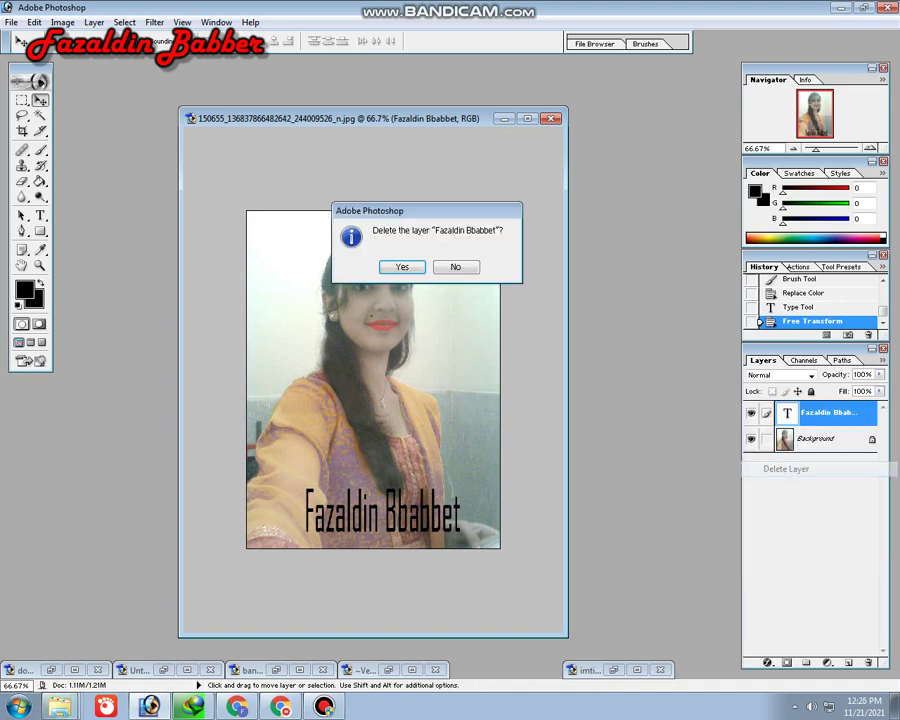
{"action": "key", "text": "Return"}
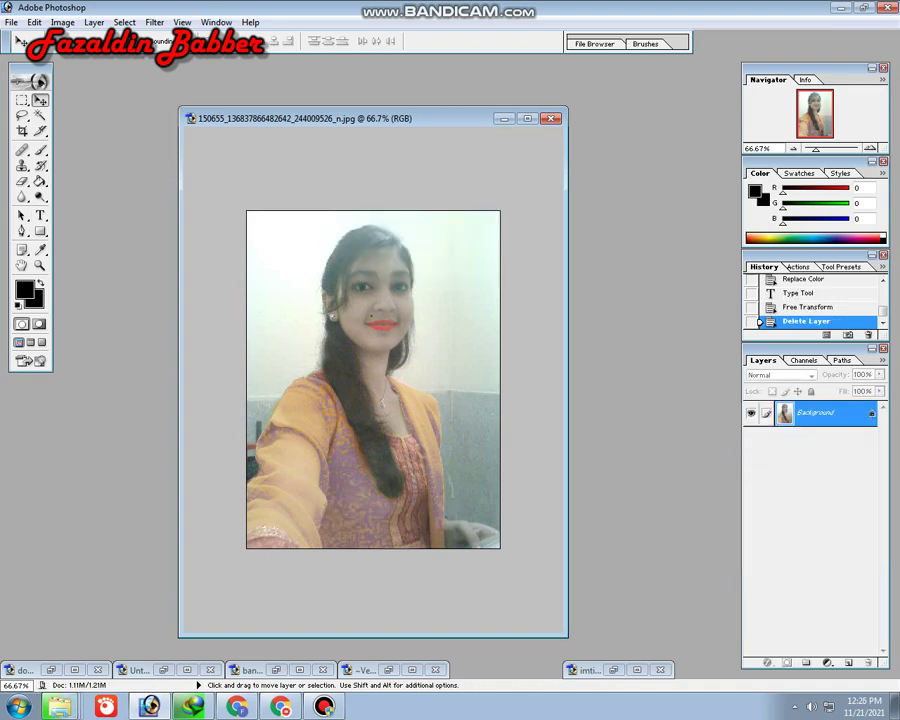
Type a new black name caption, enlarge it and shift it across the lower portrait.
{"action": "key", "text": "t"}
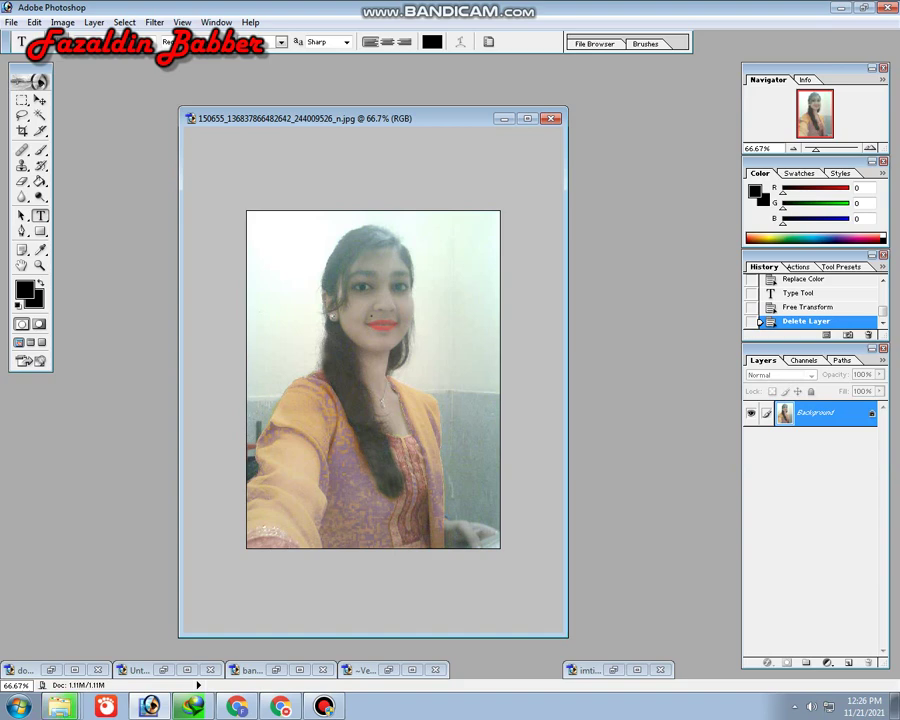
{"action": "left_click", "coordinate": [373, 260]}
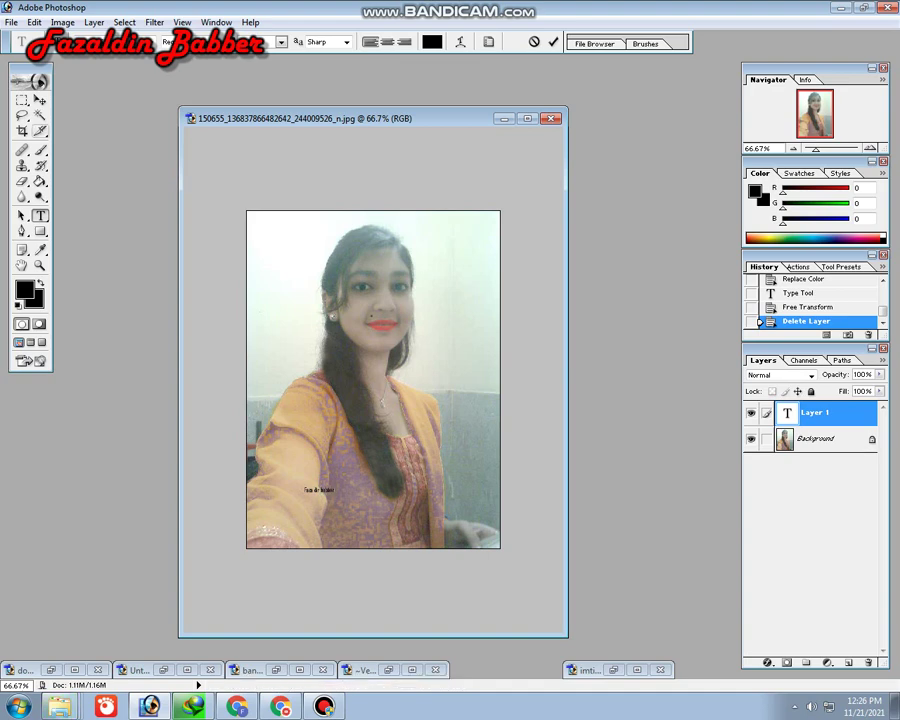
{"action": "left_click", "coordinate": [39, 100]}
{"action": "key", "text": "ctrl+t"}
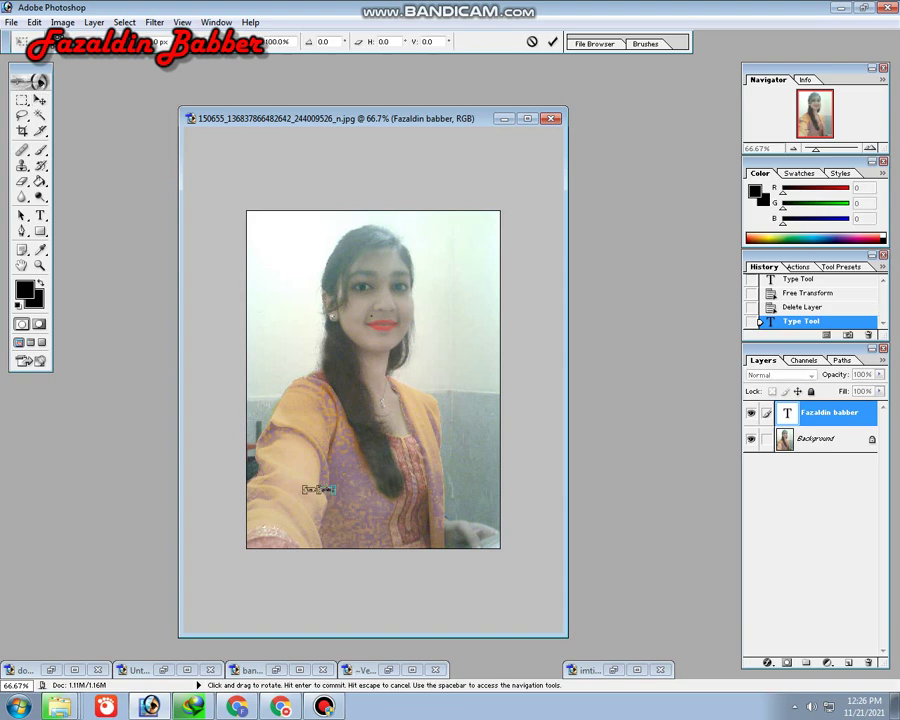
{"action": "left_click_drag", "start_coordinate": [330, 491], "coordinate": [428, 532]}
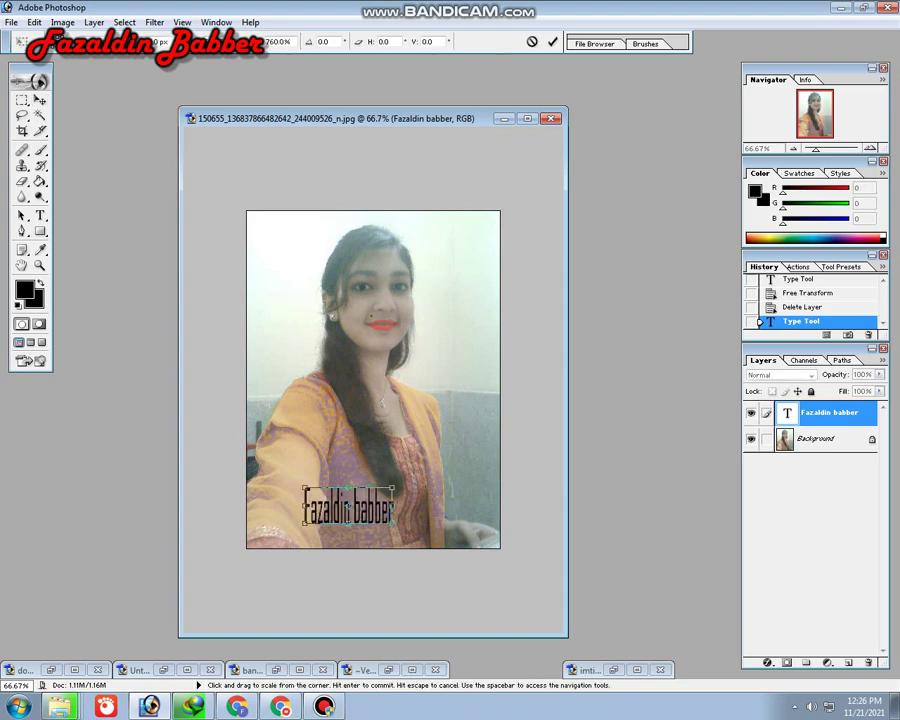
{"action": "left_click_drag", "start_coordinate": [365, 510], "coordinate": [380, 507]}
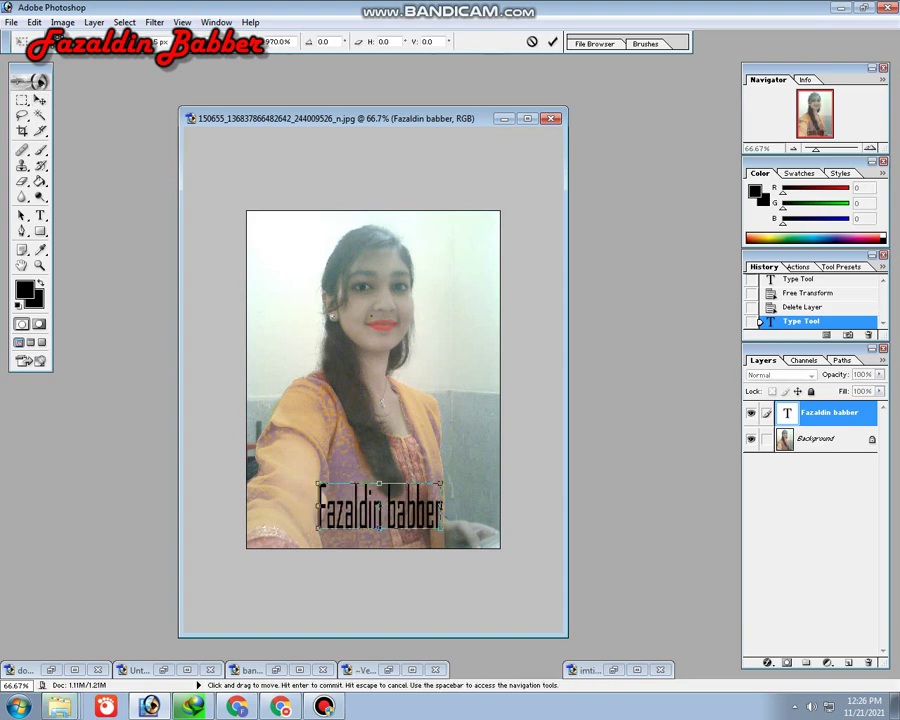
{"action": "key", "text": "Return"}
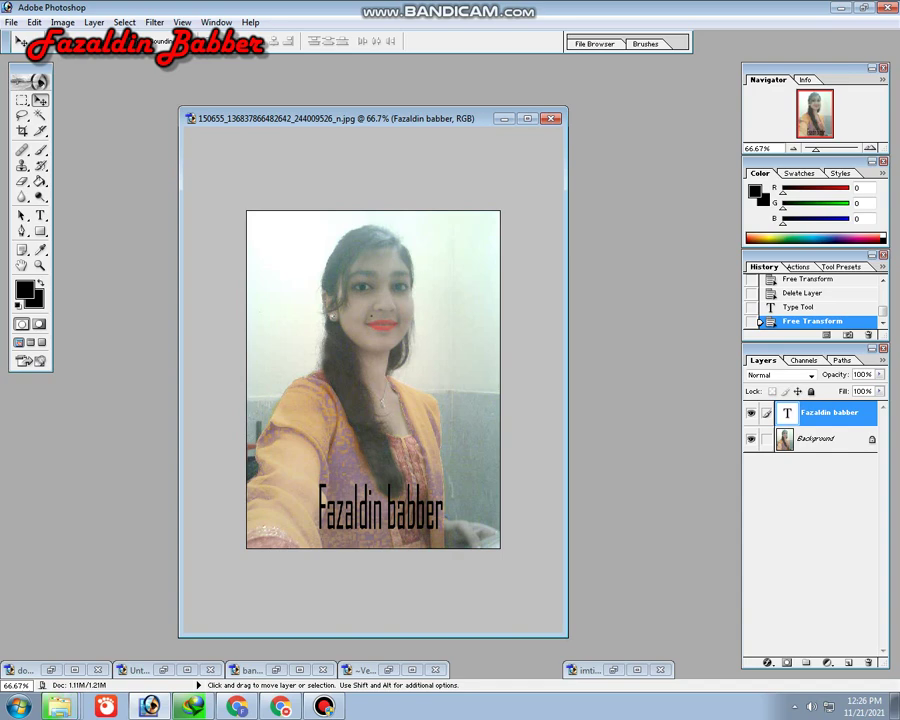
Select the whole canvas and convert the selection into a border band.
{"action": "key", "text": "ctrl+a"}
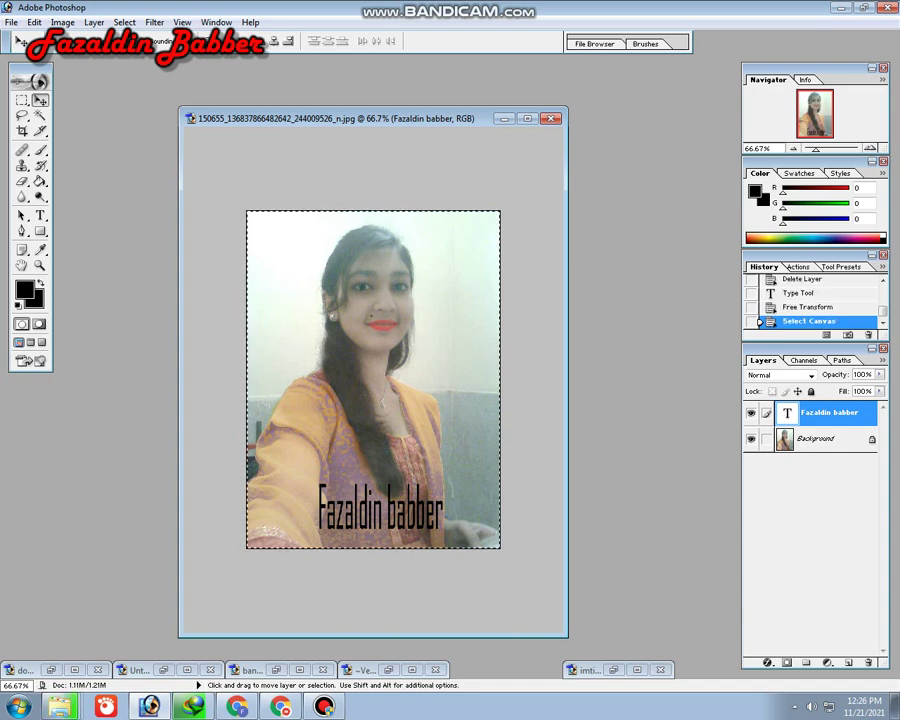
{"action": "left_click", "coordinate": [124, 22]}
{"action": "mouse_move", "coordinate": [200, 142]}
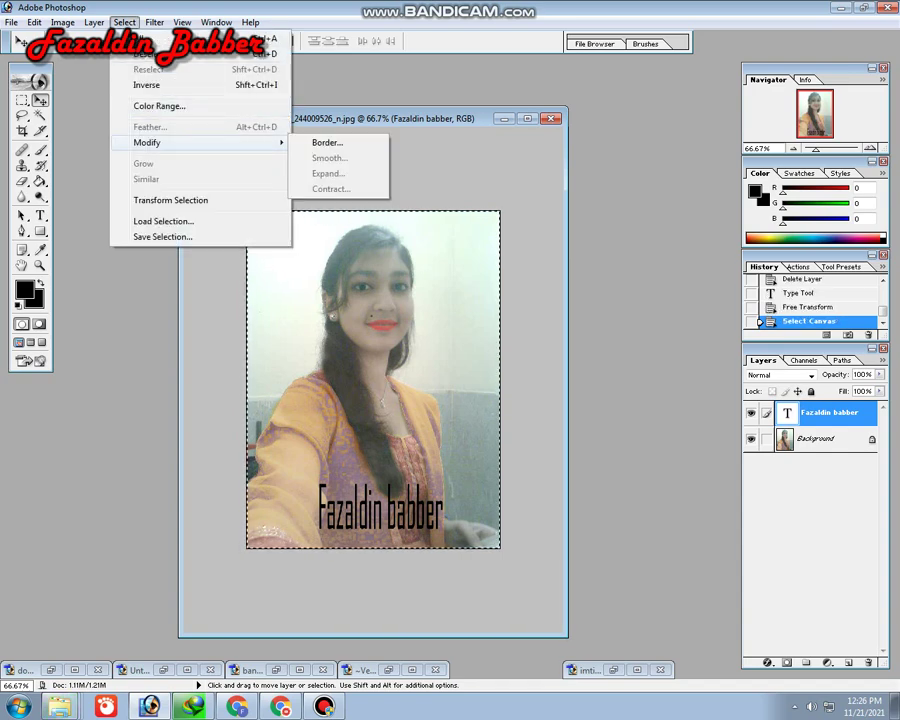
{"action": "left_click", "coordinate": [318, 143]}
{"action": "key", "text": "Return"}
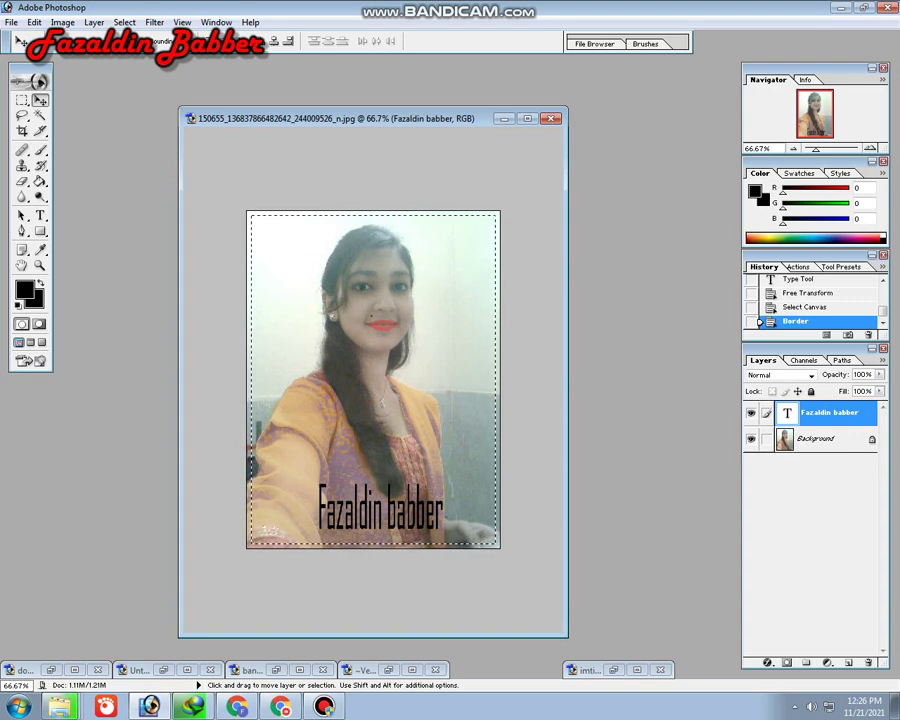
Fill the border band with black on the Background layer.
{"action": "left_click", "coordinate": [815, 438]}
{"action": "key", "text": "alt+BackSpace"}
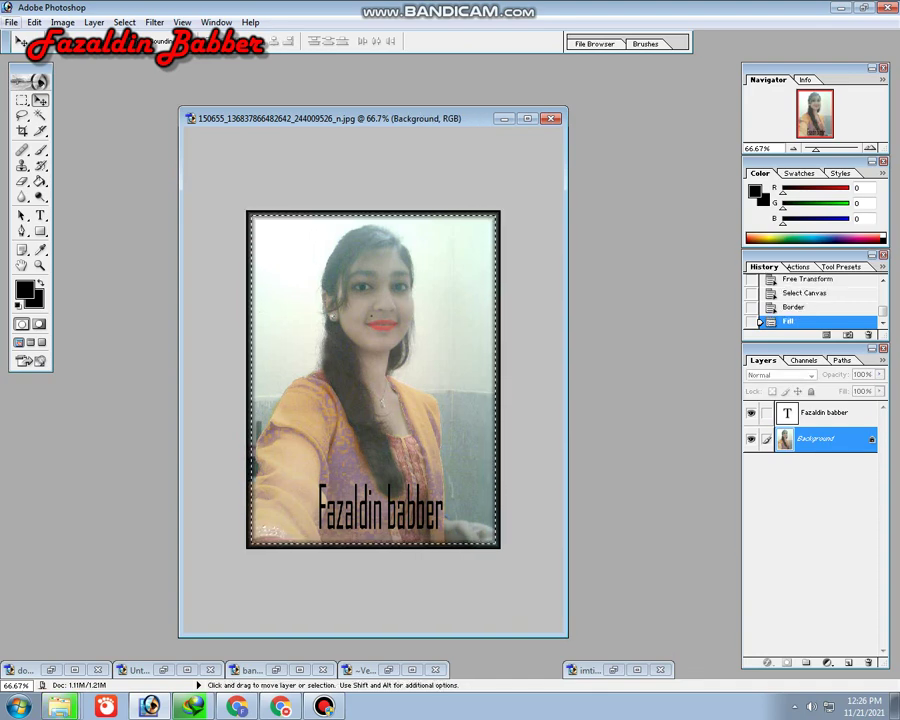
{"action": "left_click", "coordinate": [10, 22]}
Create a new blank A4 document.
{"action": "left_click", "coordinate": [30, 38]}
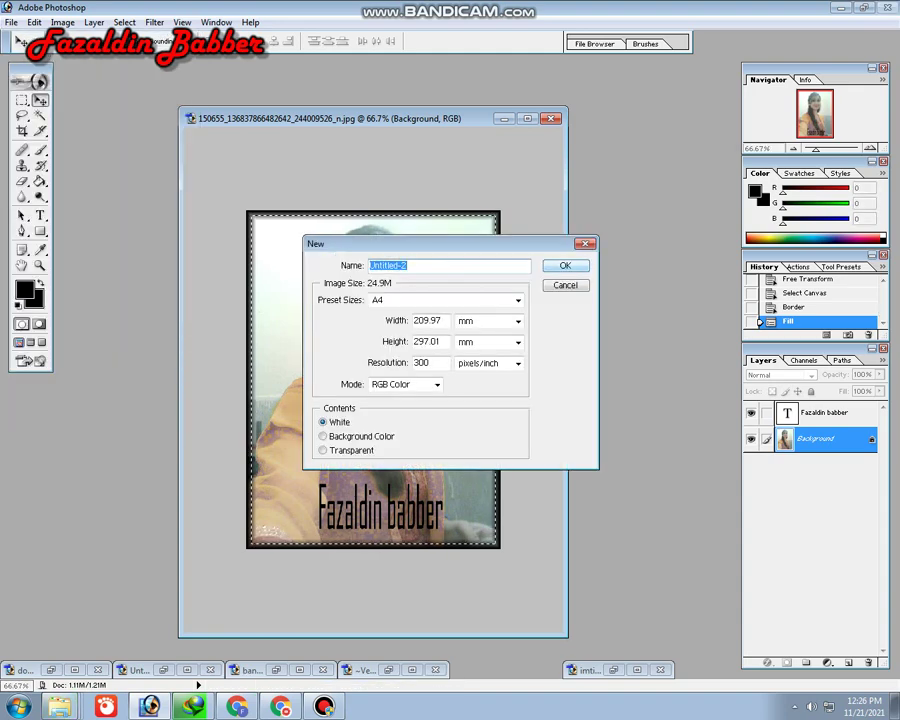
{"action": "key", "text": "Return"}
{"action": "left_click_drag", "start_coordinate": [250, 141], "coordinate": [177, 106]}
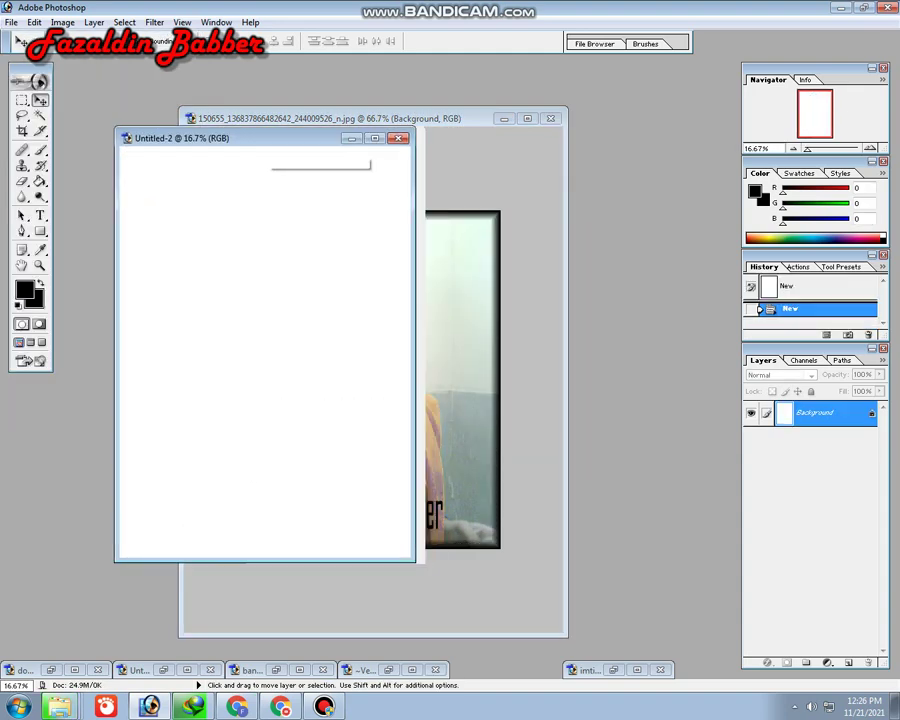
Copy the bordered portrait onto the new A4 page.
{"action": "key", "text": "ctrl+Tab"}
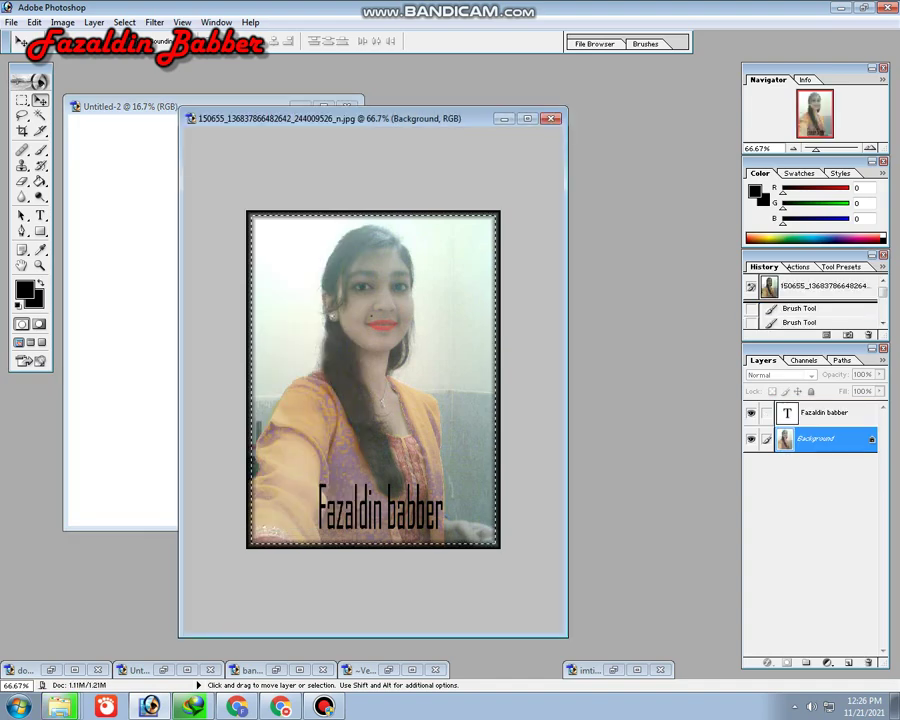
{"action": "mouse_move", "coordinate": [373, 380]}
{"action": "left_mouse_down"}
{"action": "mouse_move", "coordinate": [118, 260]}
{"action": "mouse_move", "coordinate": [137, 287]}
{"action": "left_mouse_up"}
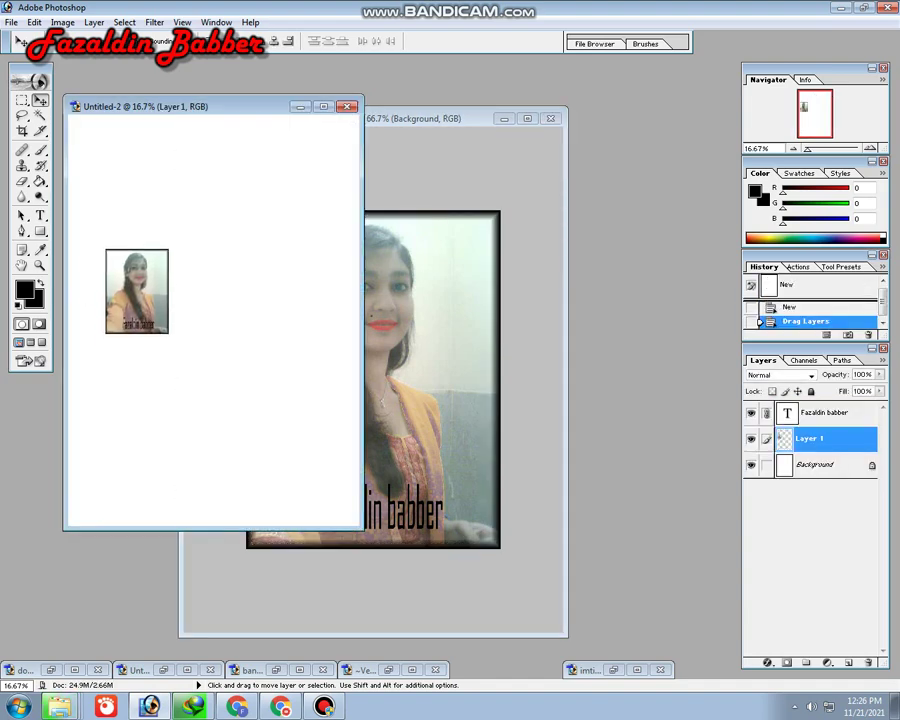
{"action": "left_click_drag", "start_coordinate": [250, 106], "coordinate": [422, 112]}
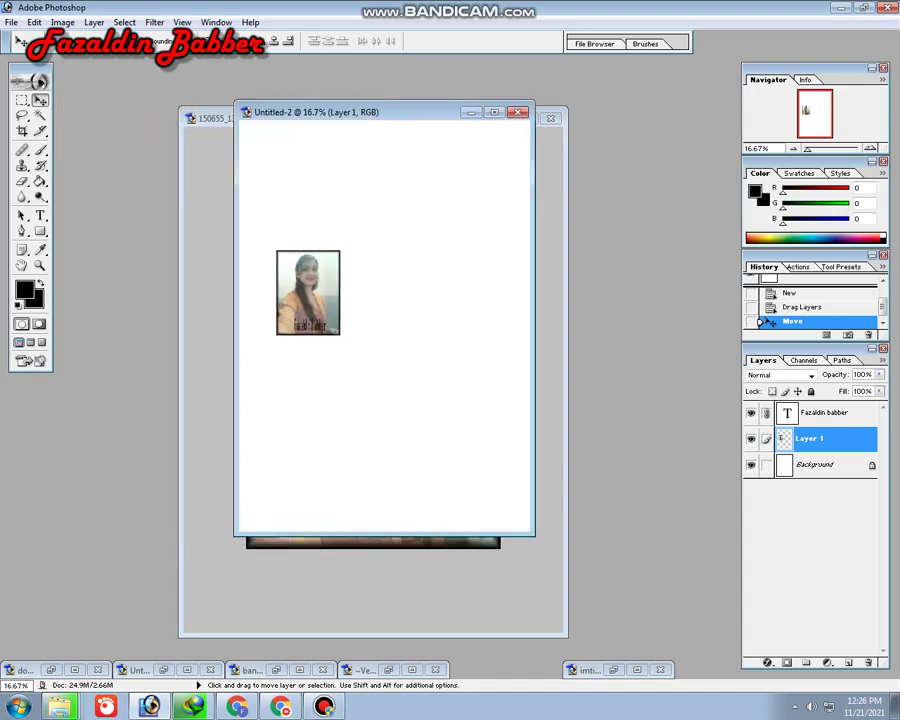
Enlarge the portrait and centre it across the upper half of the page.
{"action": "key", "text": "ctrl+t"}
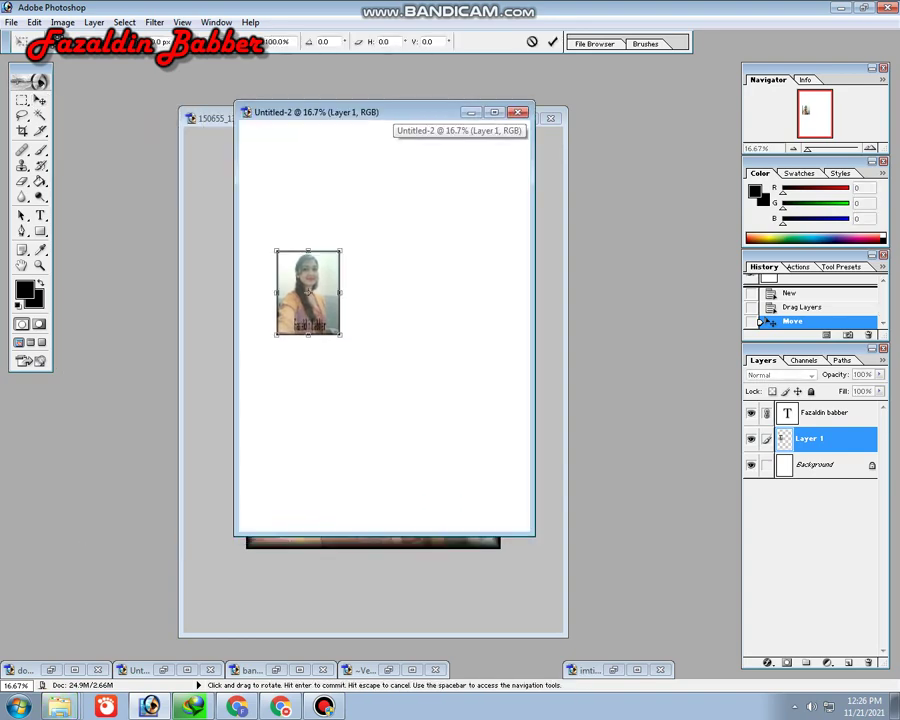
{"action": "left_click_drag", "start_coordinate": [340, 334], "coordinate": [469, 494]}
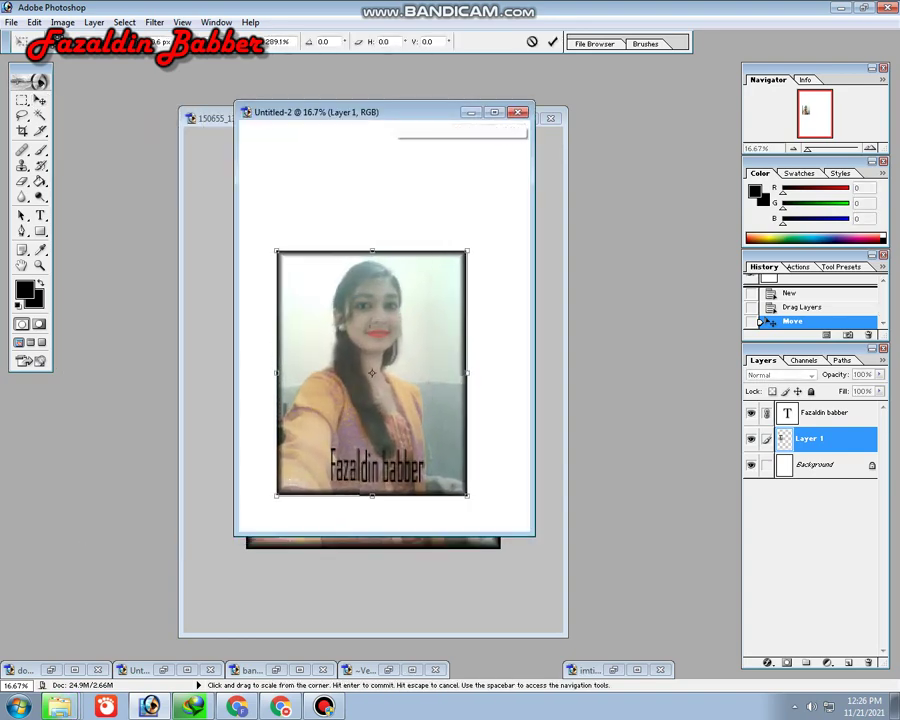
{"action": "left_click_drag", "start_coordinate": [373, 400], "coordinate": [383, 288]}
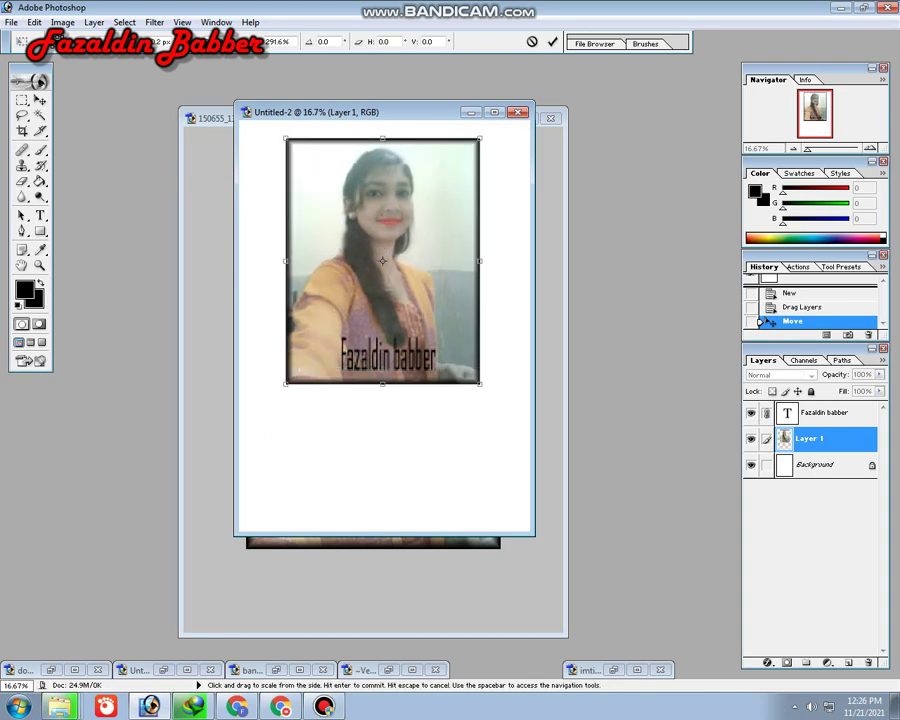
{"action": "left_click_drag", "start_coordinate": [286, 268], "coordinate": [270, 266]}
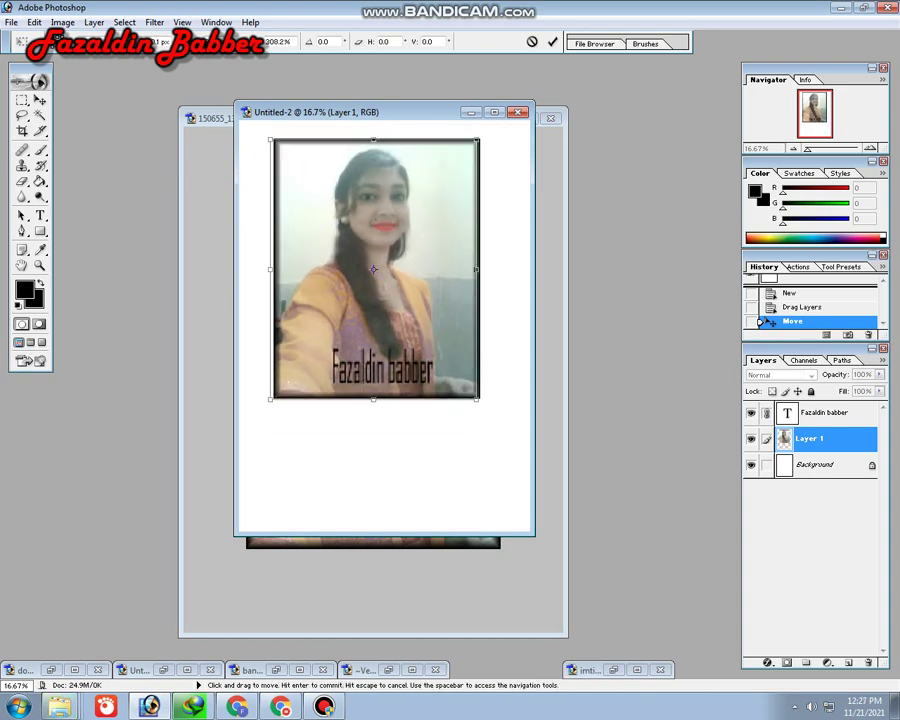
{"action": "left_click_drag", "start_coordinate": [372, 266], "coordinate": [387, 270]}
{"action": "left_click", "coordinate": [552, 41]}
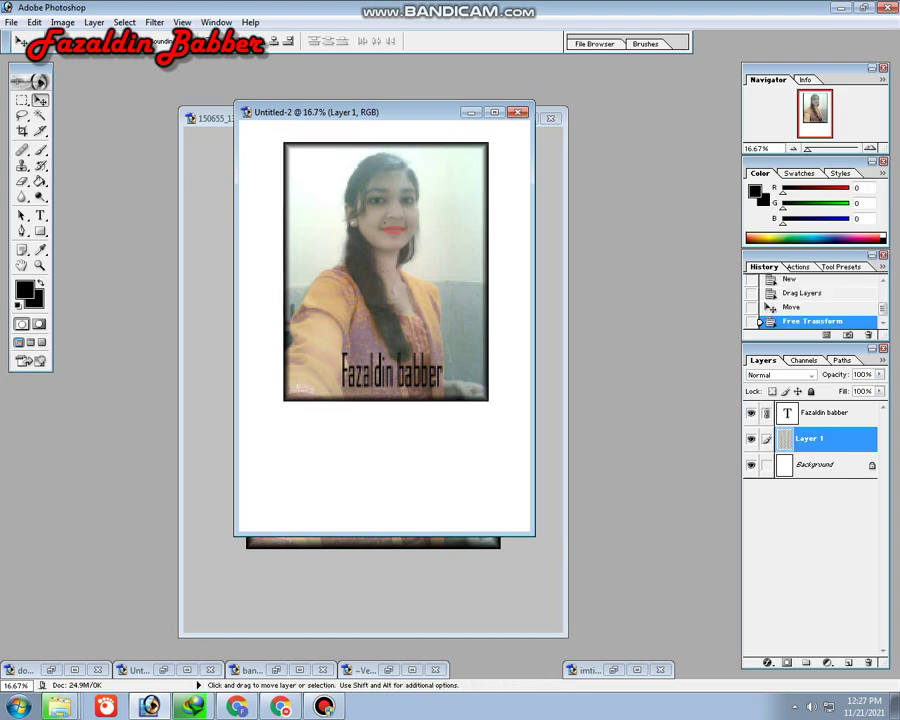
Add a 'photo ready by printing' text caption below the portrait.
{"action": "key", "text": "t"}
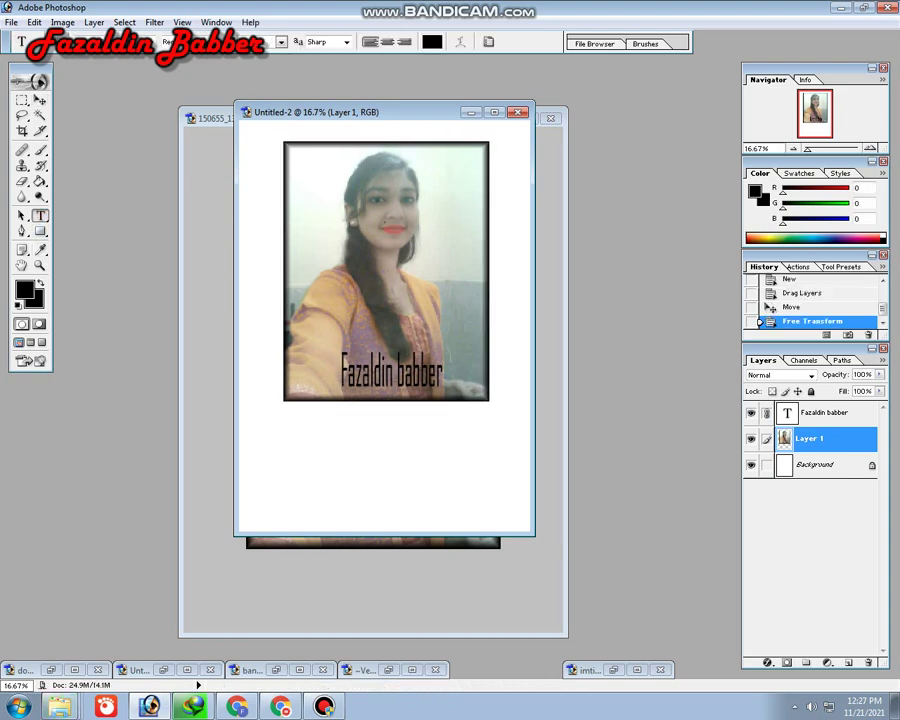
{"action": "left_click", "coordinate": [300, 383]}
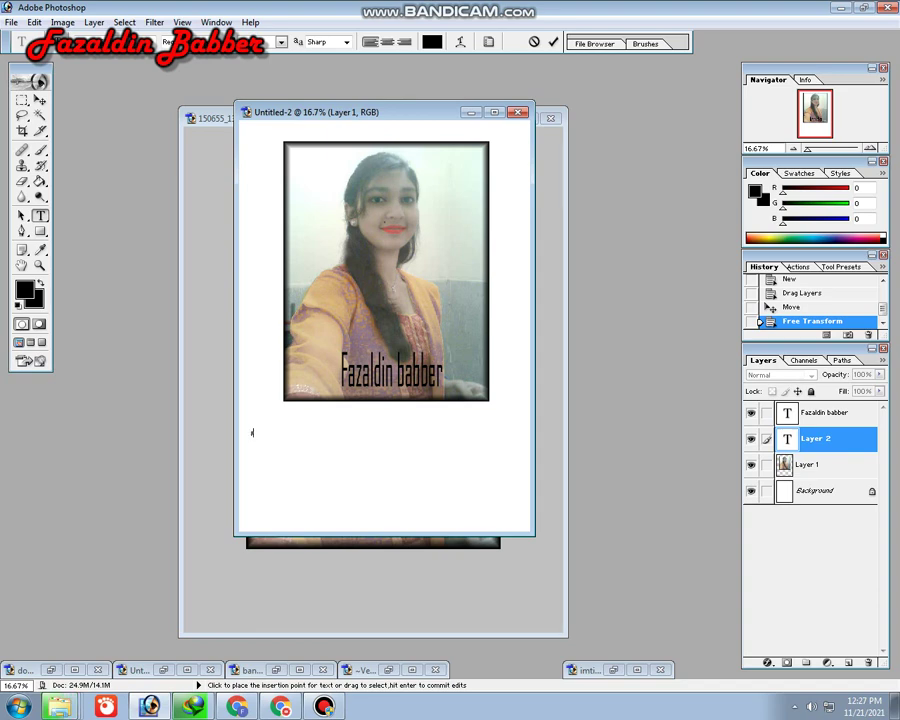
{"action": "type", "text": "Fza"}
{"action": "type", "text": "ld"}
{"action": "type", "text": "k"}
{"action": "type", "text": "e"}
{"action": "type", "text": " by F"}
{"action": "type", "text": "al"}
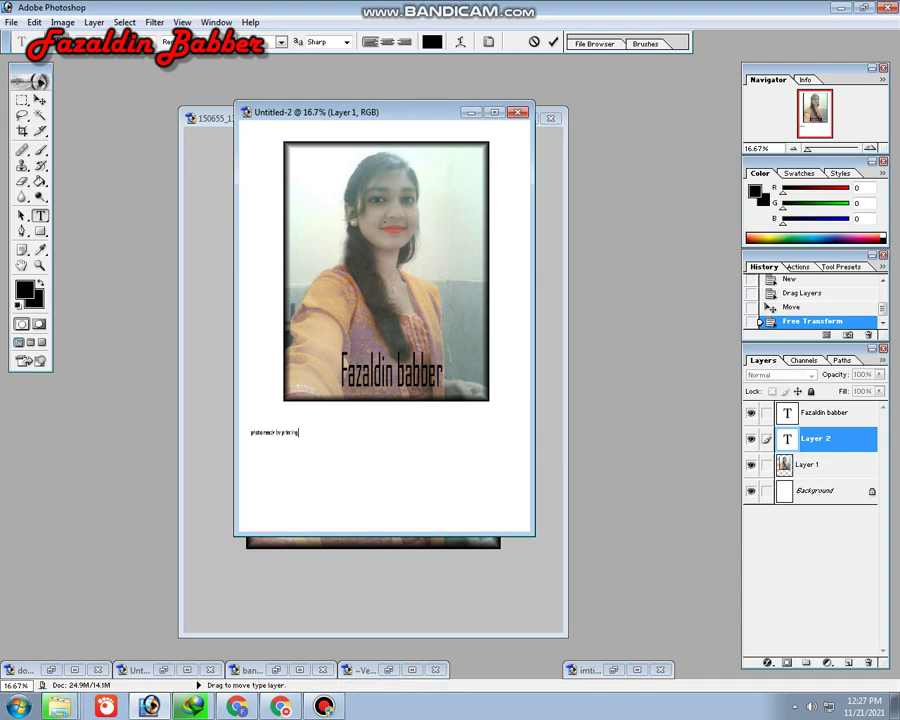
{"action": "key", "text": "ctrl+Return"}
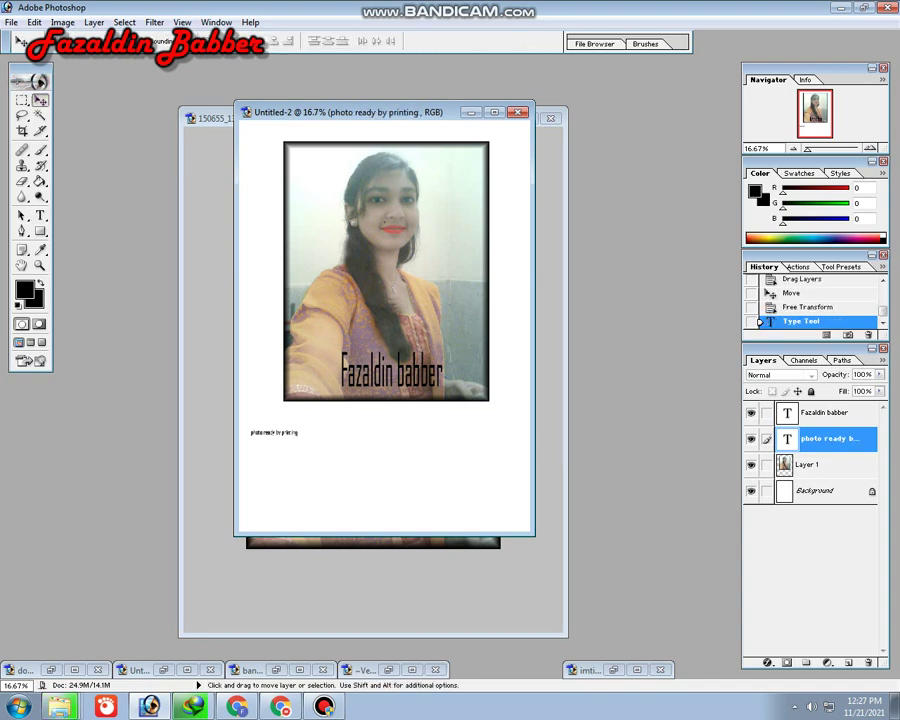
Enlarge the caption with Free Transform and centre it under the portrait.
{"action": "key", "text": "ctrl+t"}
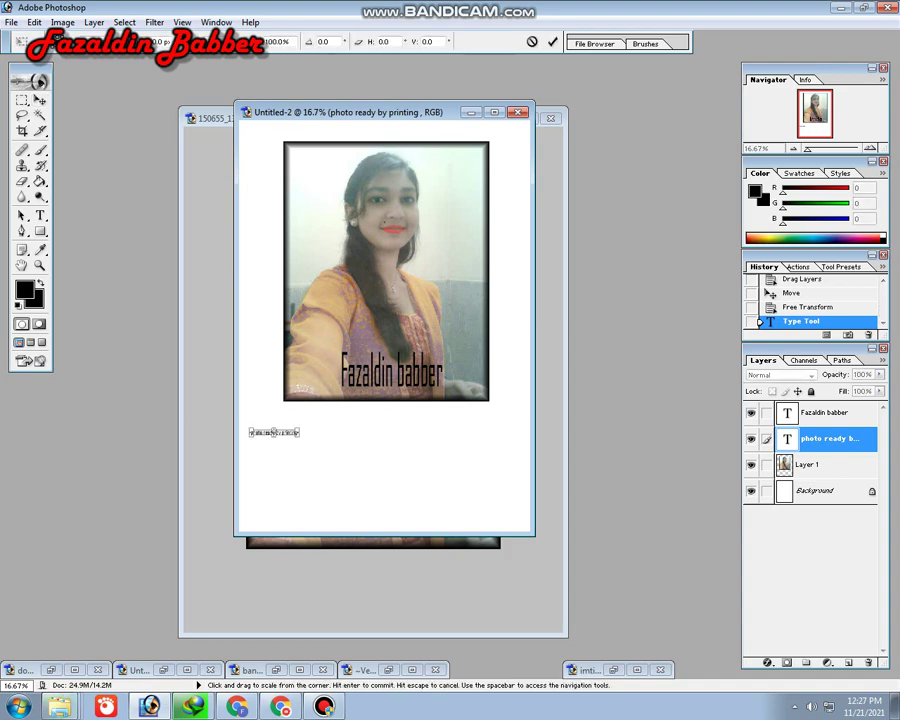
{"action": "left_click_drag", "start_coordinate": [299, 437], "coordinate": [446, 484]}
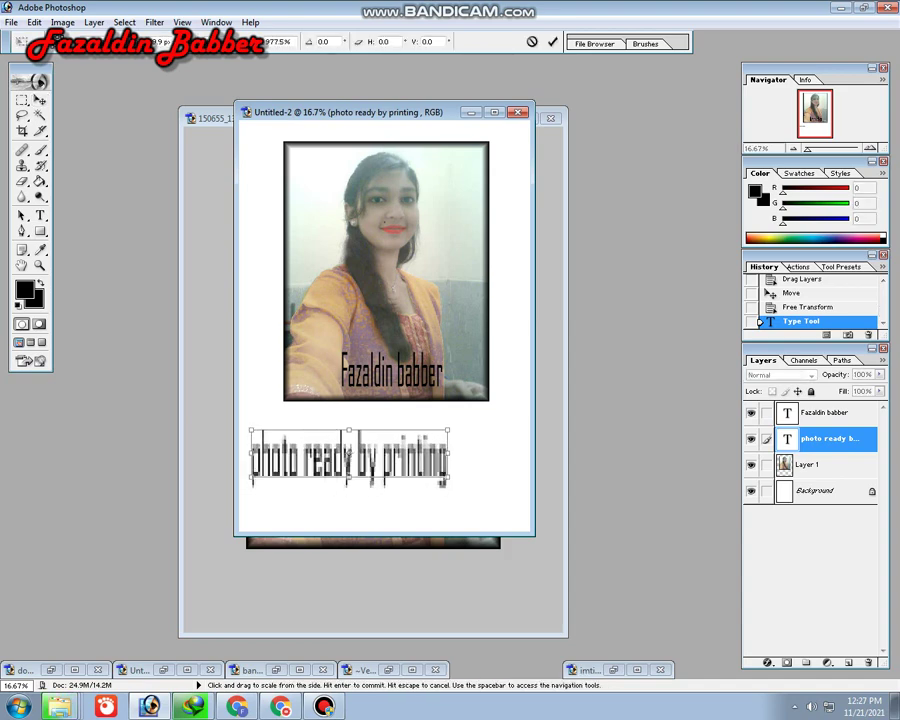
{"action": "left_click_drag", "start_coordinate": [349, 457], "coordinate": [380, 452]}
{"action": "key", "text": "Return"}
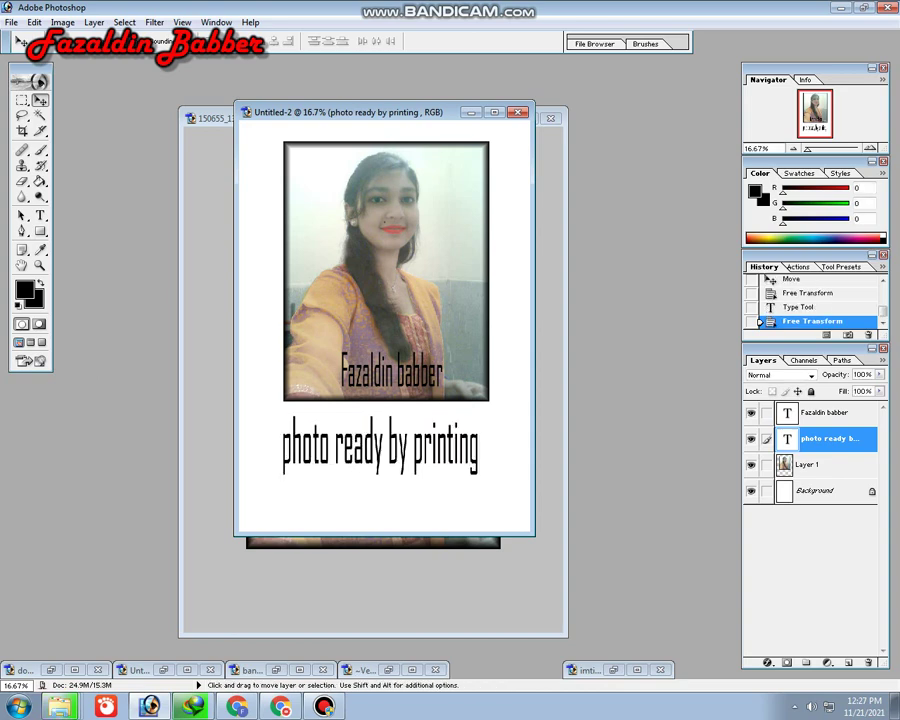